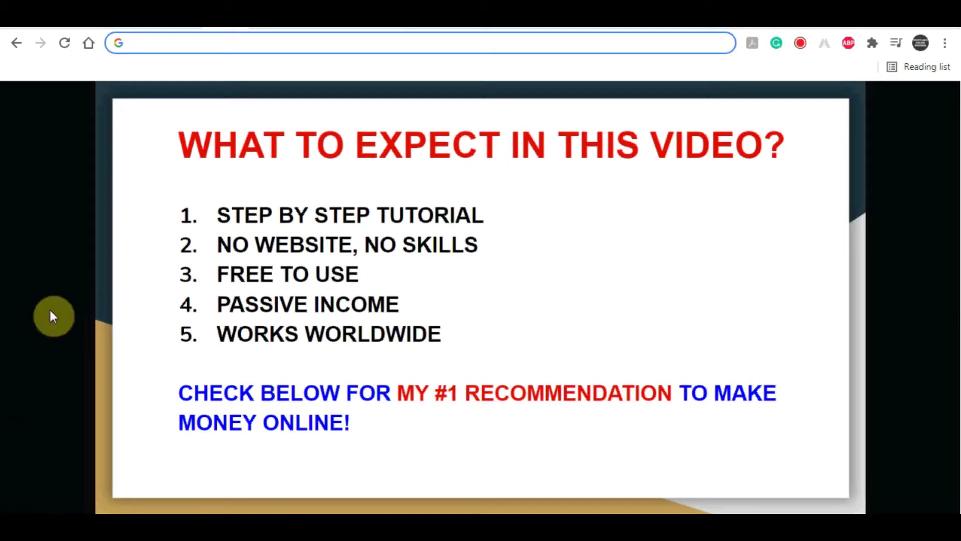
Step: Leave the slide image and switch Chrome to the Google homepage with its empty search box
click(71, 295)
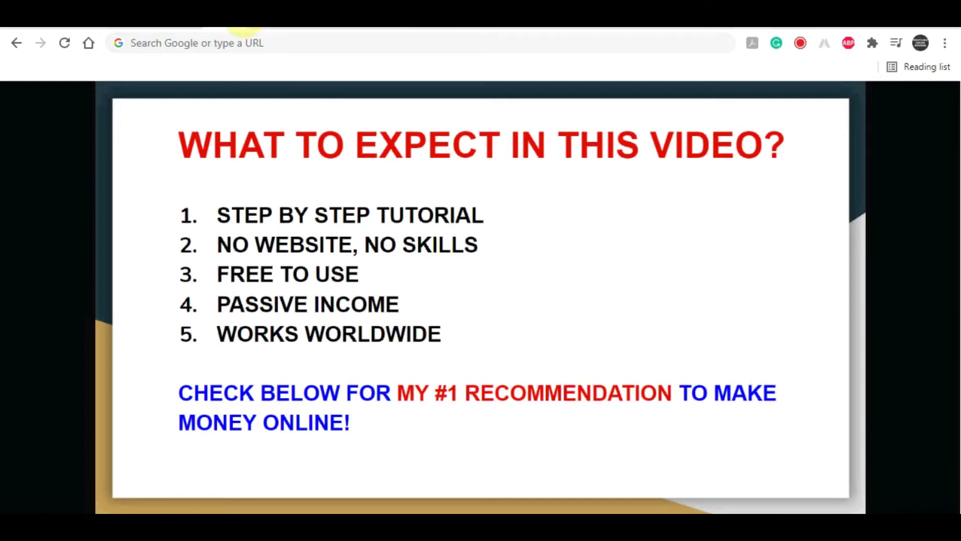
click(235, 26)
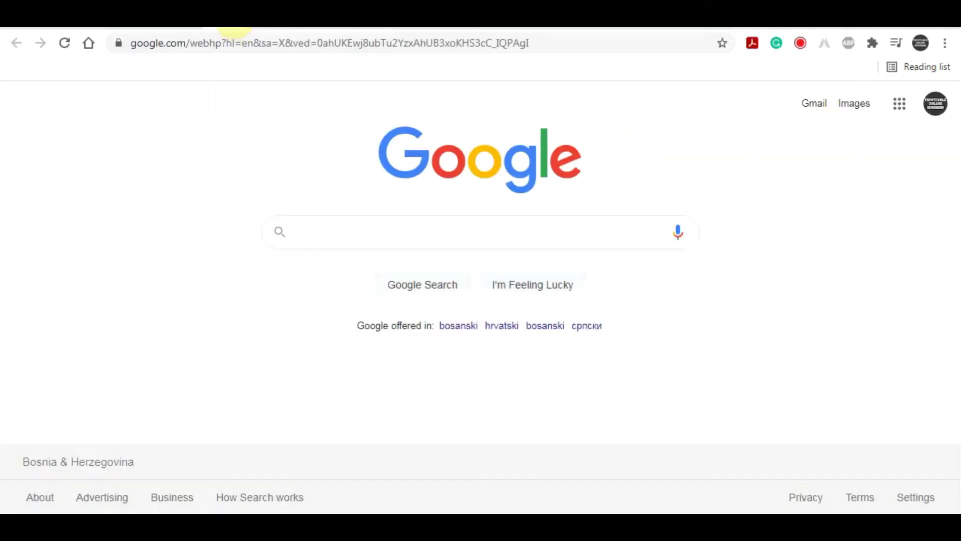
Step: Search Google for 'healthy energy snacks' by typing 'healthy' and picking the suggestion
click(337, 232)
text(e)
key(BackSpace)
text(h)
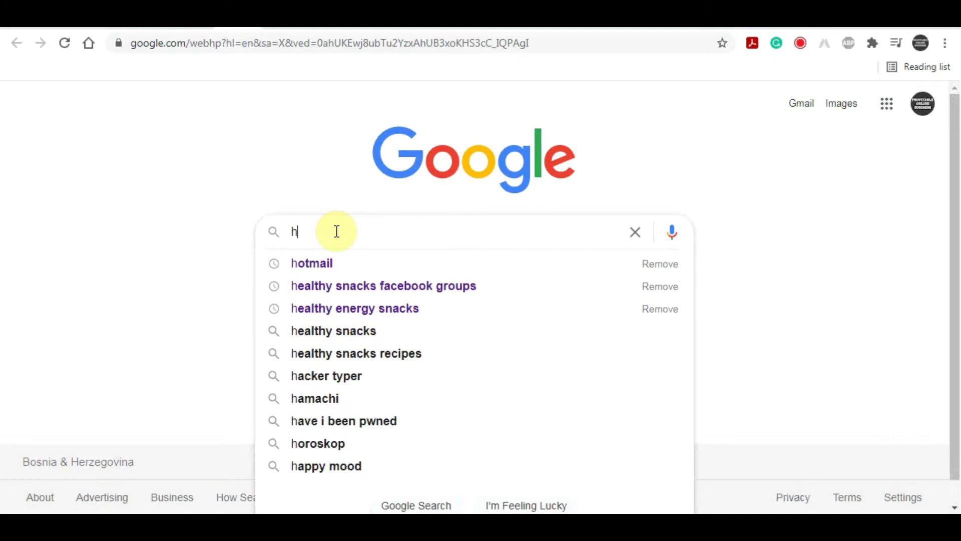
text(ealth)
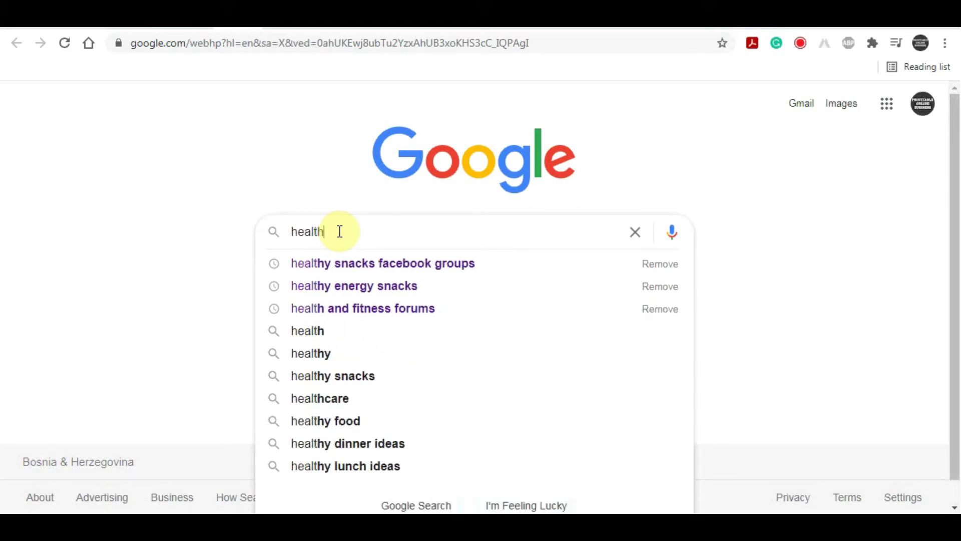
text(y)
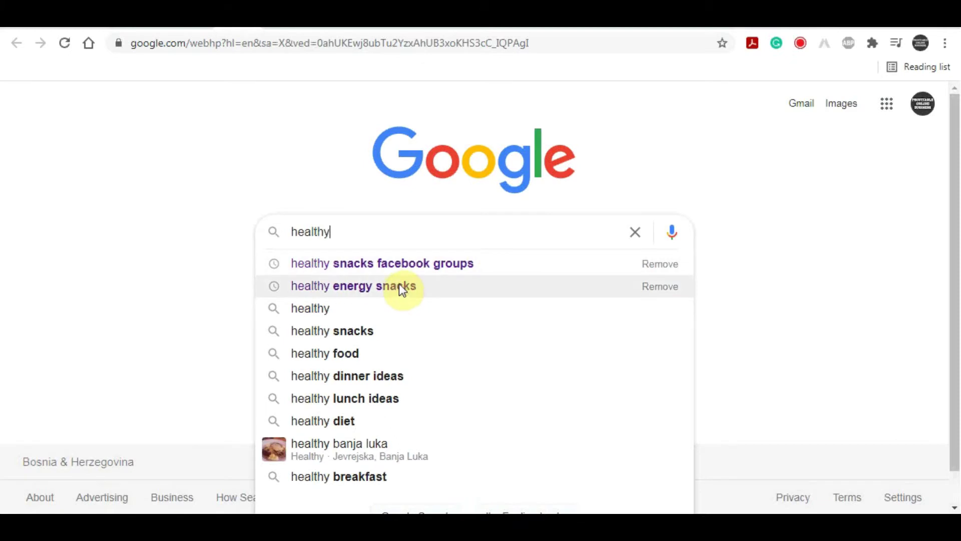
click(369, 285)
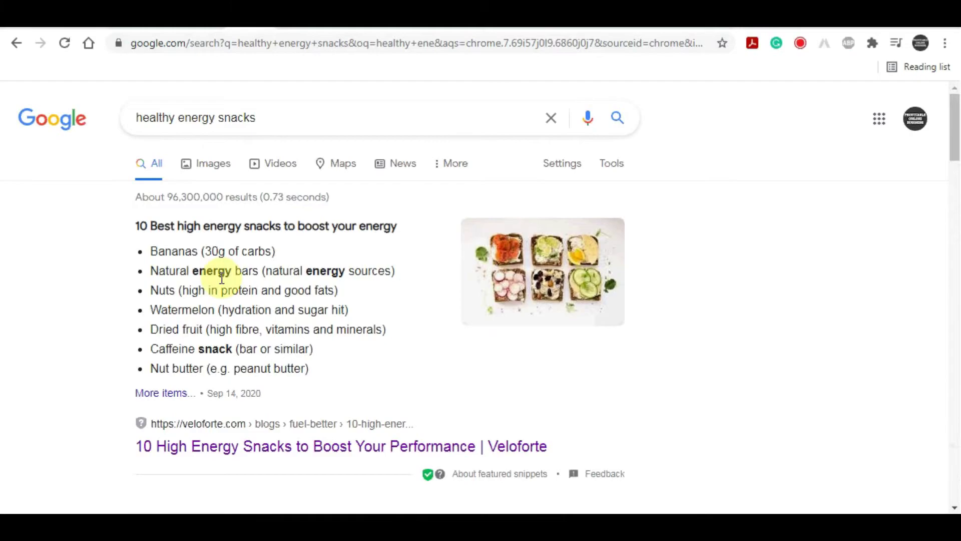
Step: Scroll the results to find the Greatist listing about 21 energy-boosting snacks
scroll(172, 346, down, 4)
scroll(474, 280, down, 15)
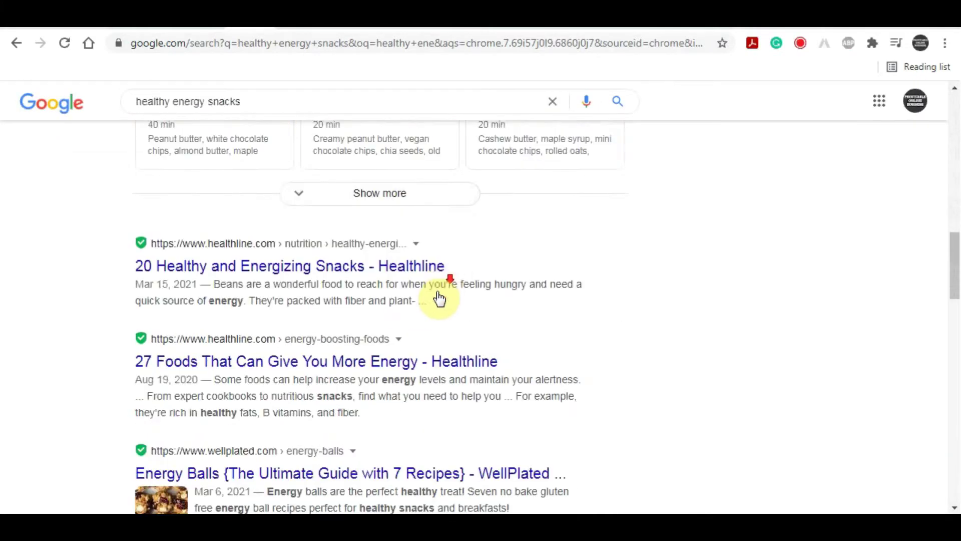
scroll(448, 303, down, 13)
scroll(451, 304, up, 9)
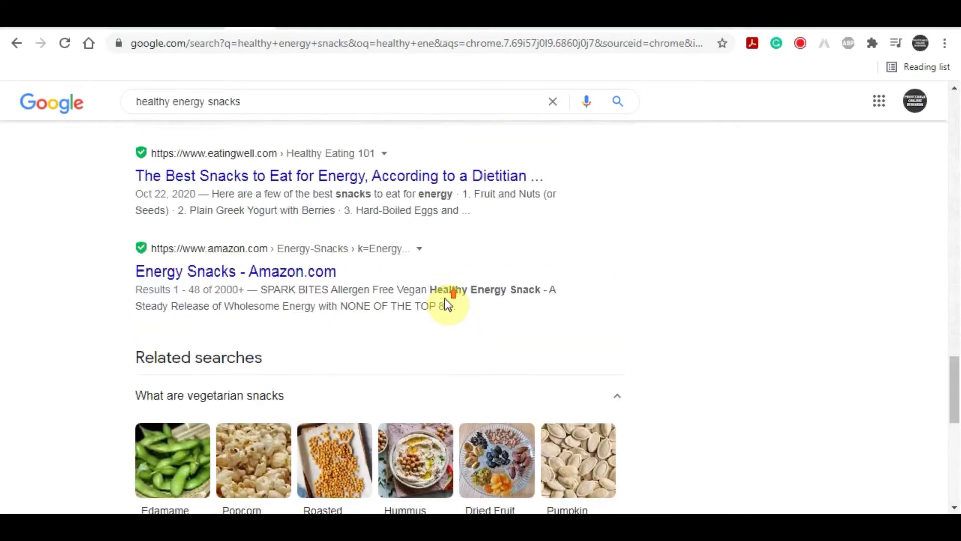
scroll(451, 298, up, 12)
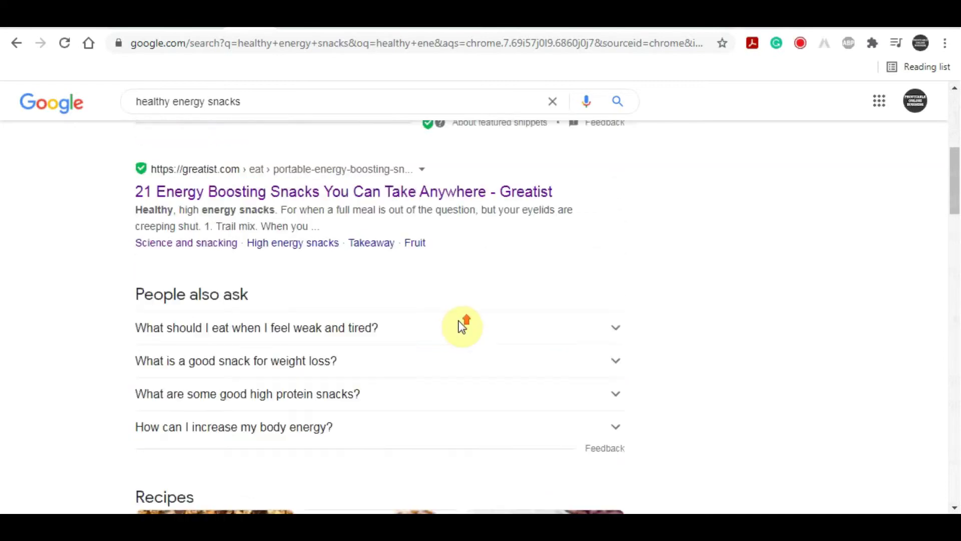
scroll(478, 283, up, 2)
scroll(480, 281, down, 5)
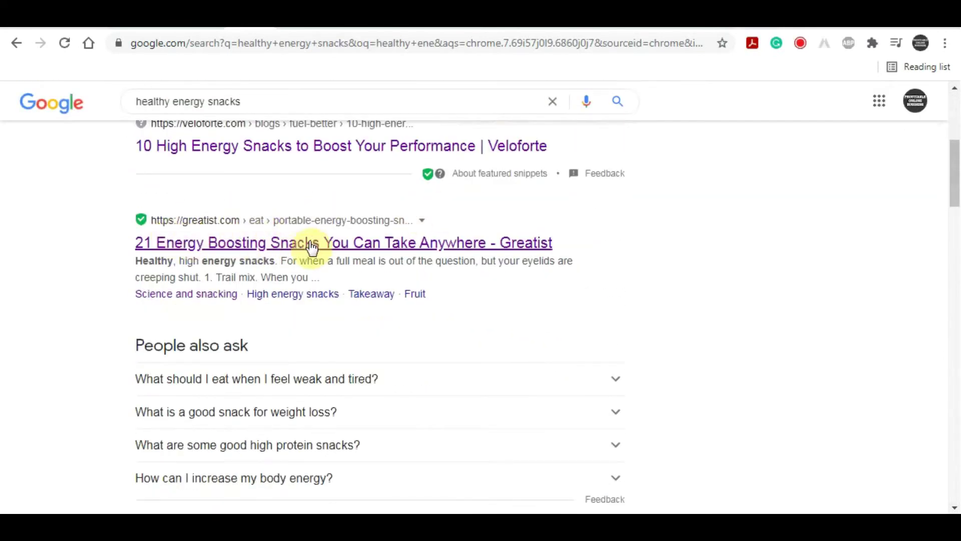
Step: Open the Greatist '21 Energy-Boosting Snacks You Can Take Anywhere' article and skim it
click(344, 244)
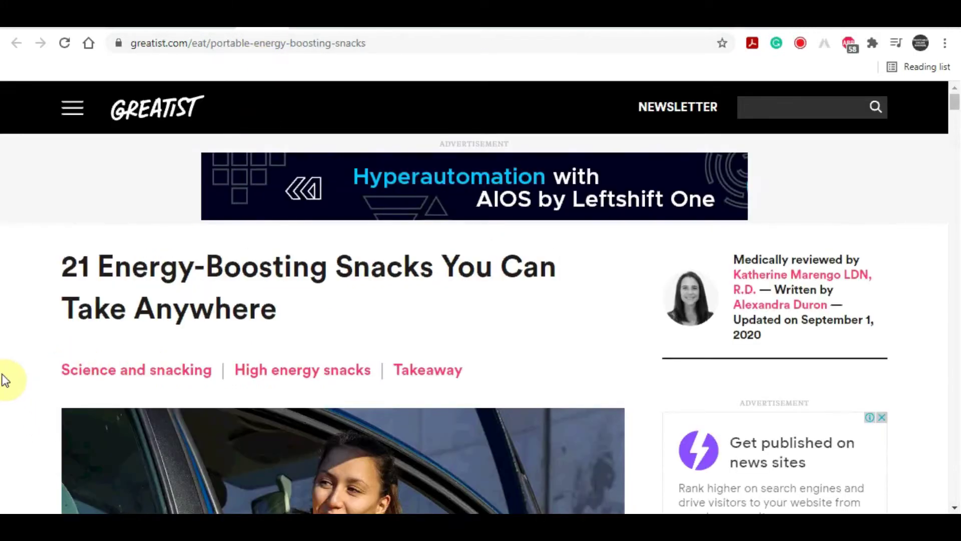
scroll(6, 376, down, 2)
scroll(5, 371, down, 6)
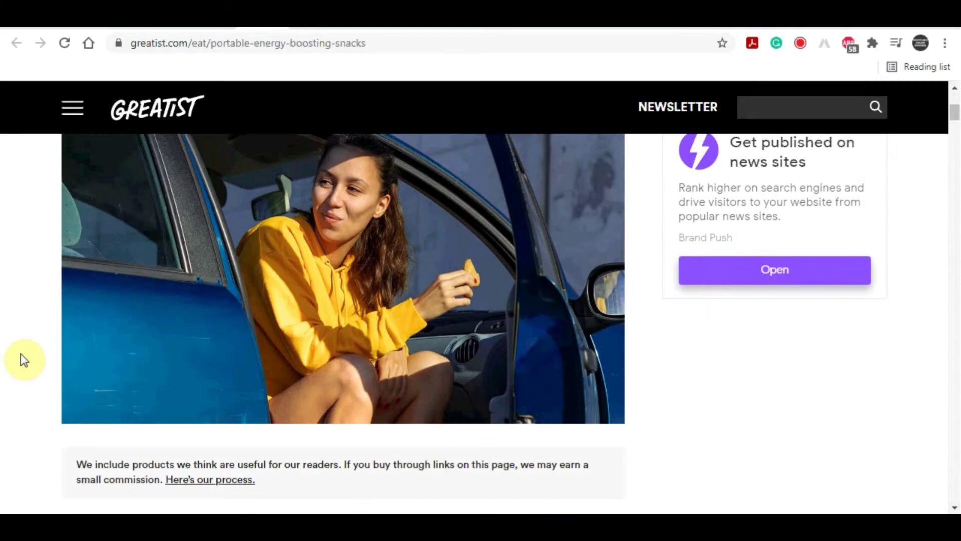
scroll(30, 348, down, 20)
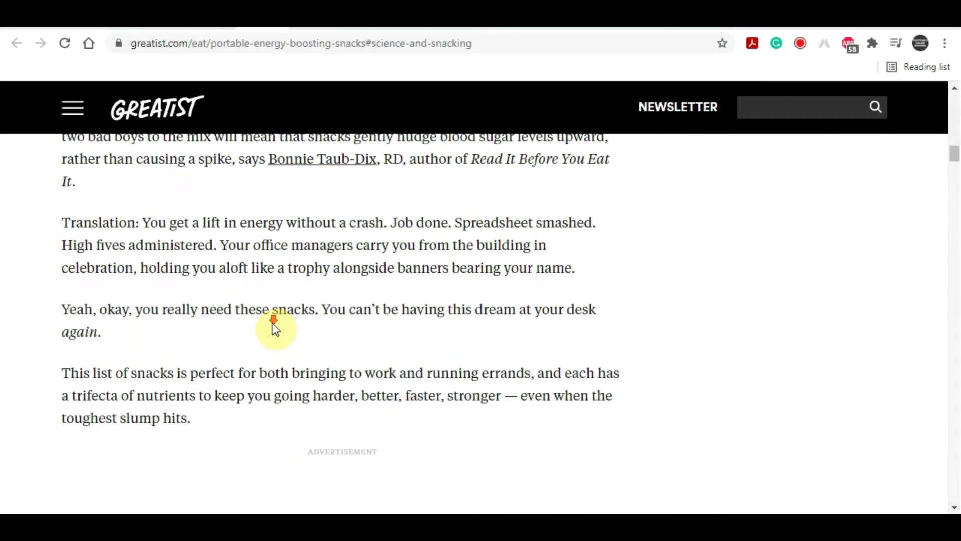
scroll(293, 327, down, 7)
scroll(300, 311, up, 15)
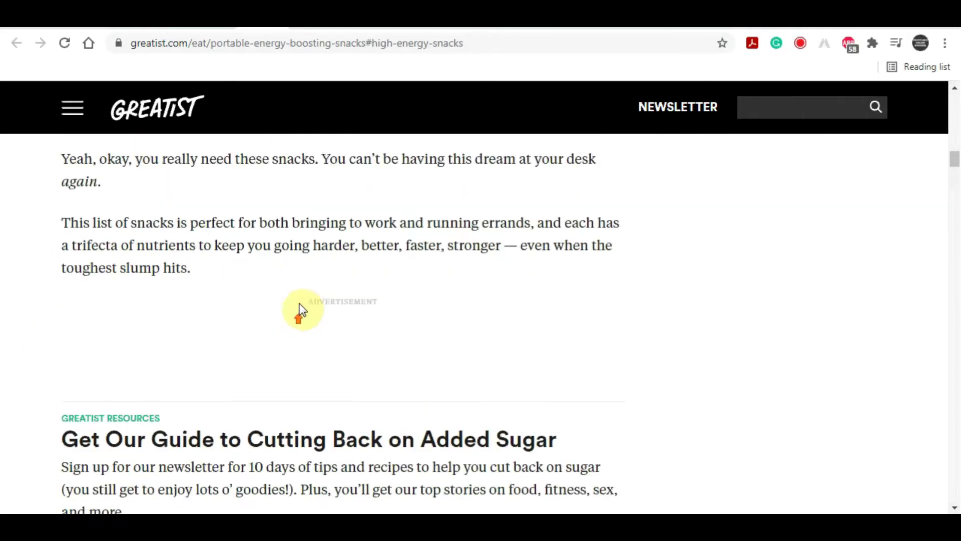
scroll(306, 304, up, 20)
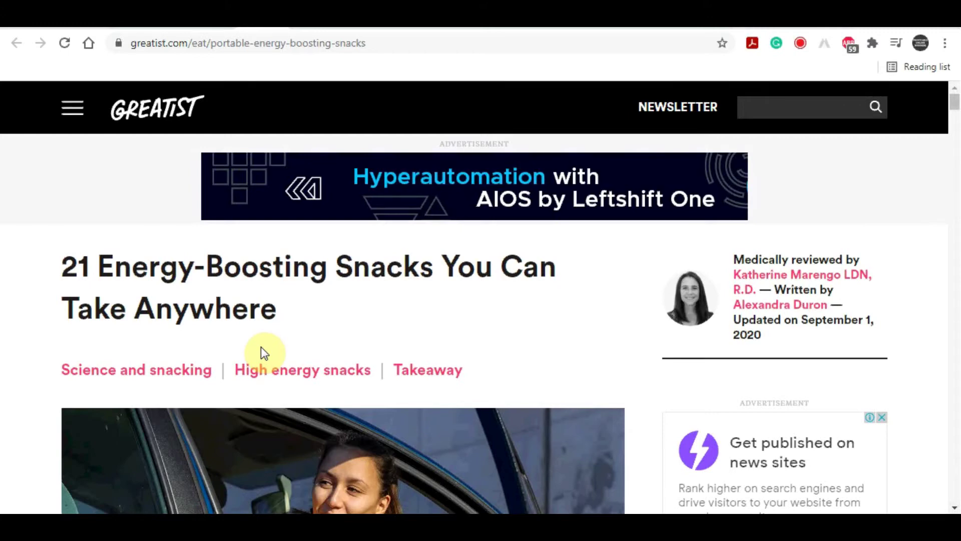
scroll(270, 351, down, 7)
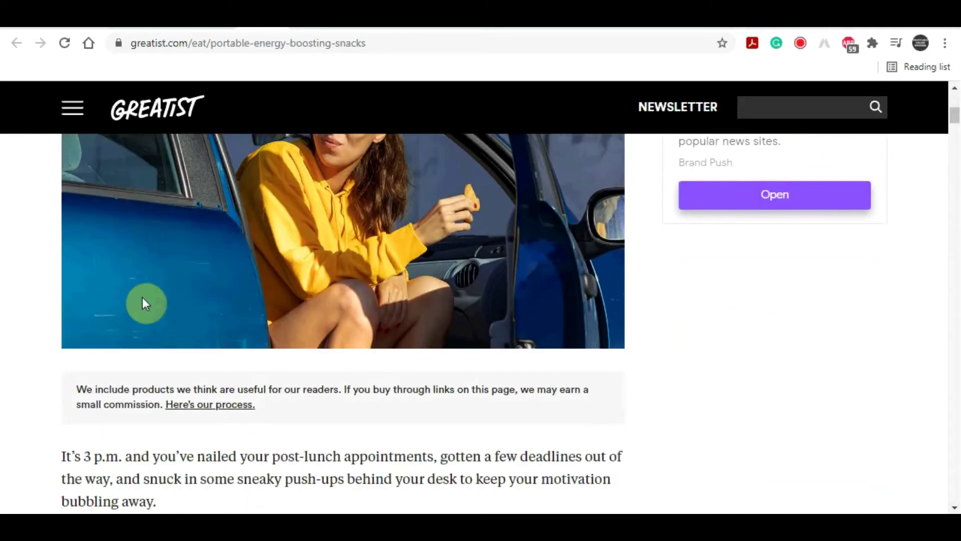
scroll(146, 303, up, 4)
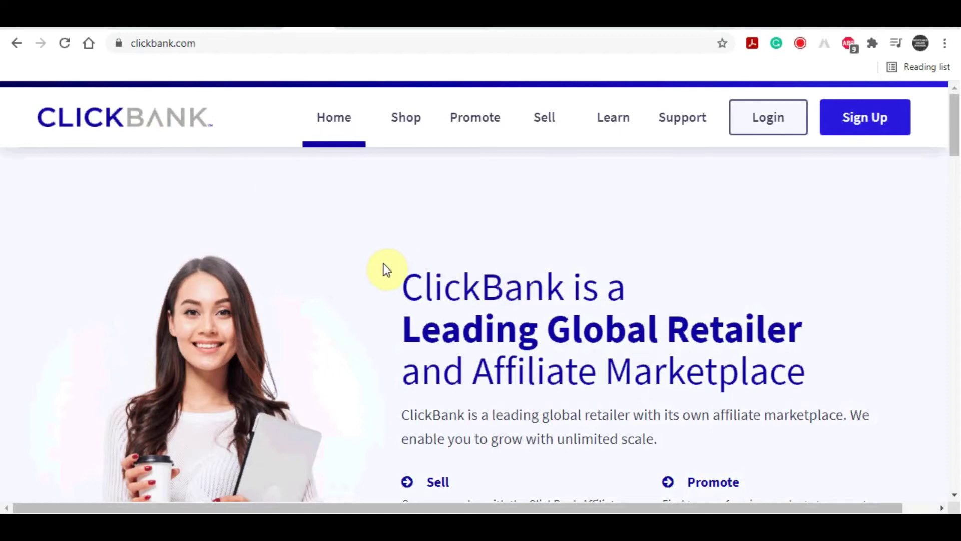
Step: Highlight the ClickBank headline and description, then go to the Affiliate Marketplace
drag(383, 271, 844, 369)
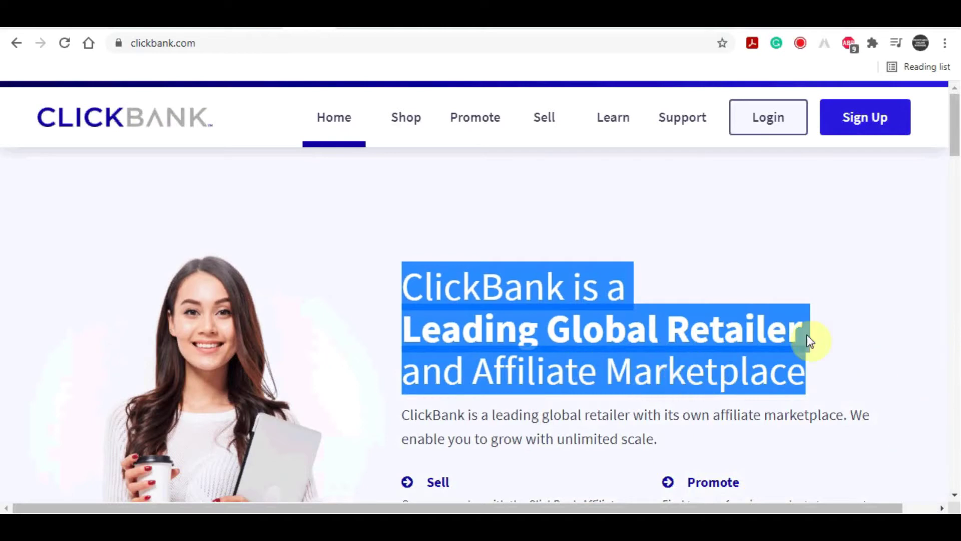
drag(398, 421, 698, 439)
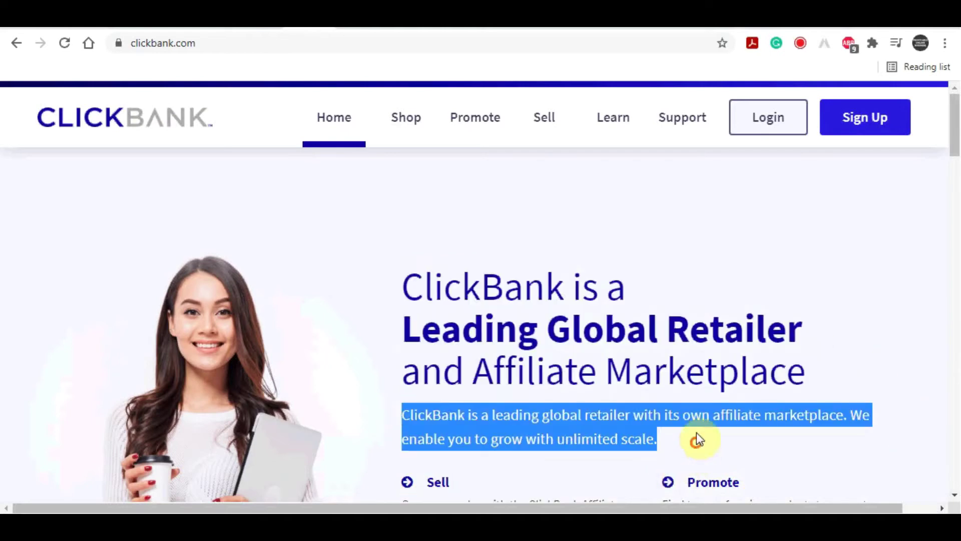
click(850, 116)
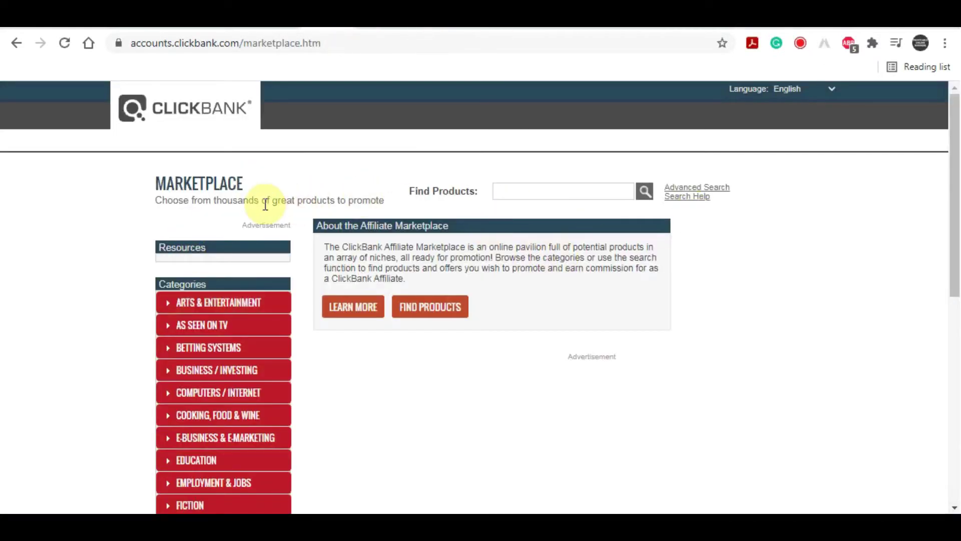
scroll(265, 204, down, 1)
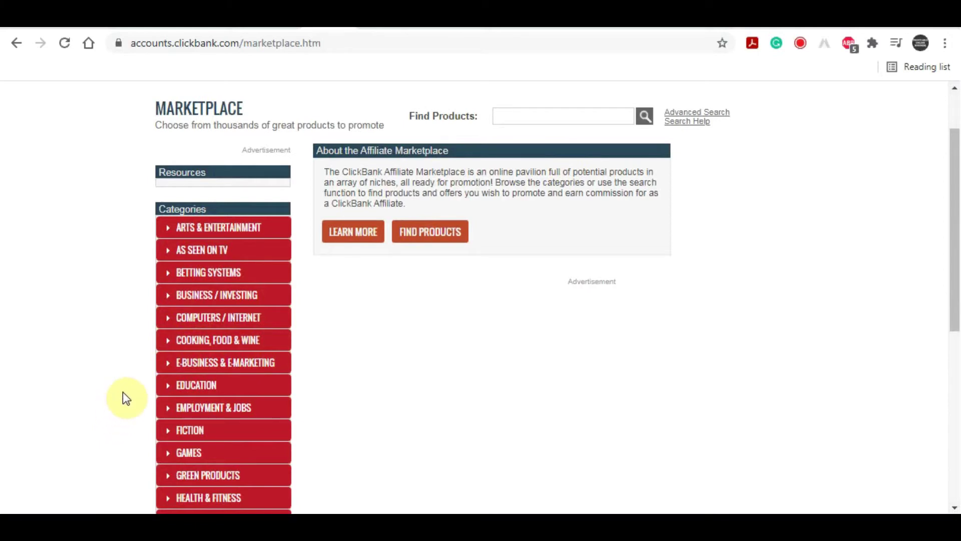
Step: Glance back at the Greatist article, then return to the ClickBank marketplace
click(308, 30)
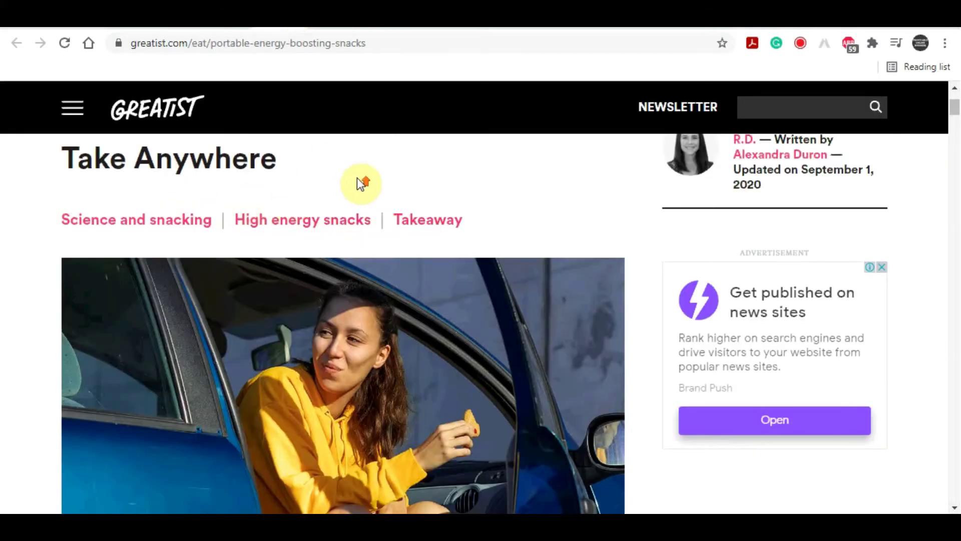
scroll(357, 178, up, 3)
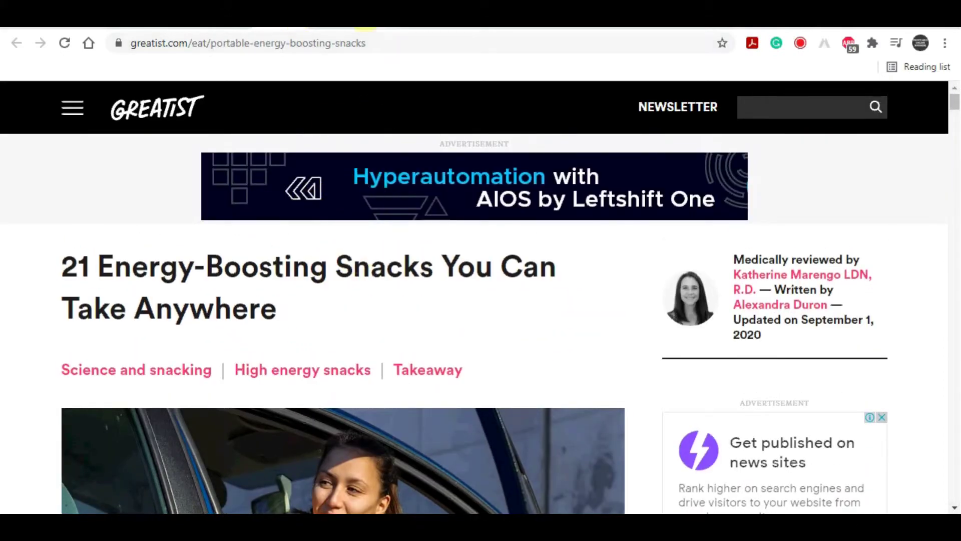
click(366, 29)
Step: Scroll the Categories list and expand Health & Fitness to show subcategories like Nutrition
scroll(134, 286, down, 1)
scroll(120, 282, down, 2)
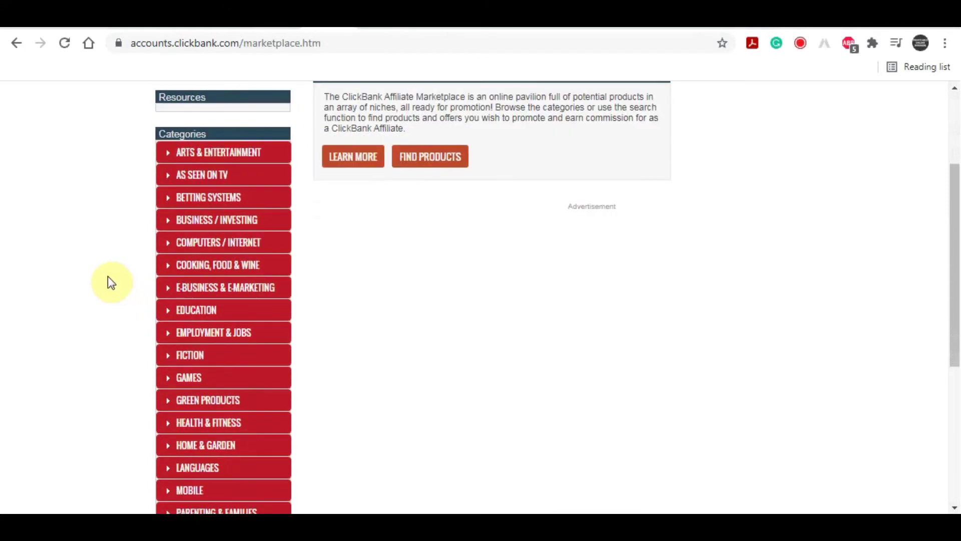
scroll(92, 228, down, 1)
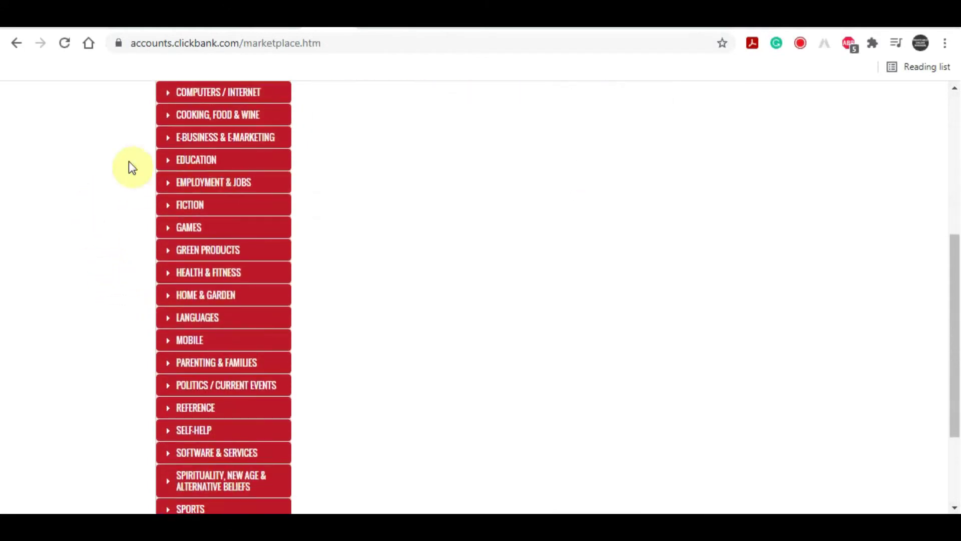
scroll(55, 155, down, 1)
scroll(8, 215, up, 3)
scroll(20, 210, down, 1)
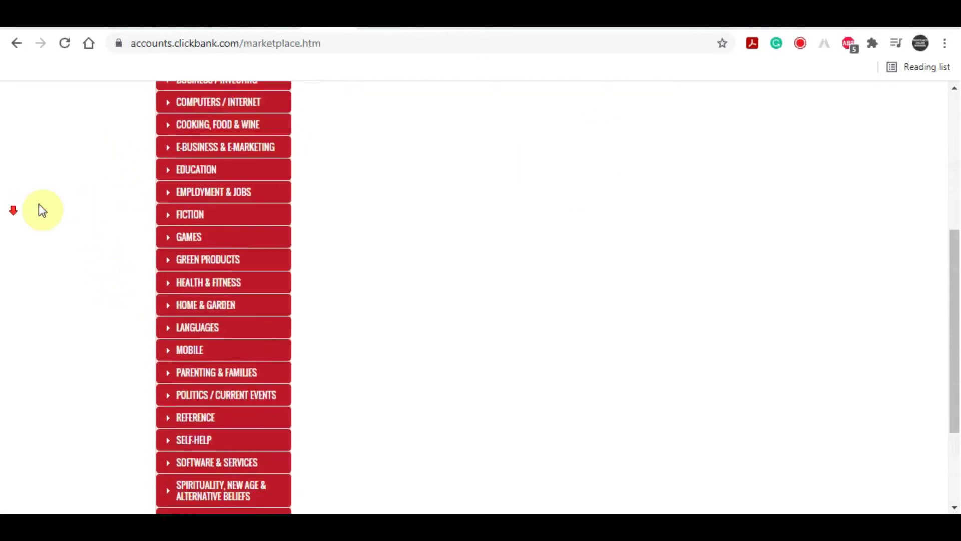
click(164, 274)
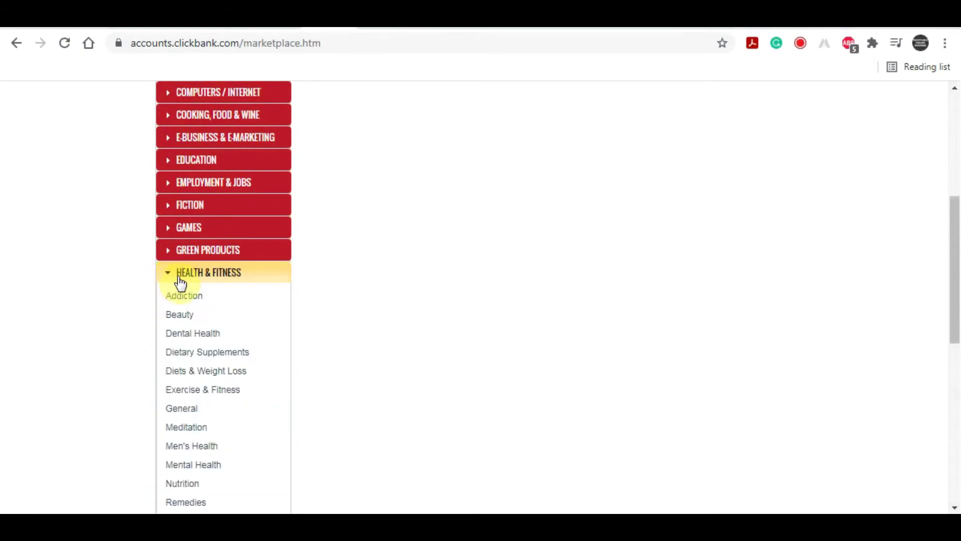
scroll(257, 238, down, 3)
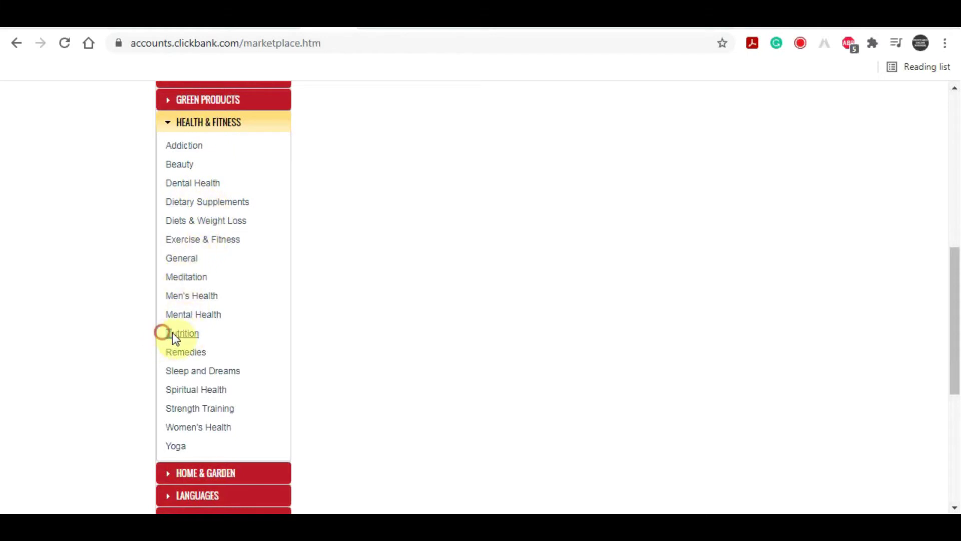
Step: Highlight the Nutrition subcategory and scroll through its popularity-ranked product results
drag(168, 334, 211, 338)
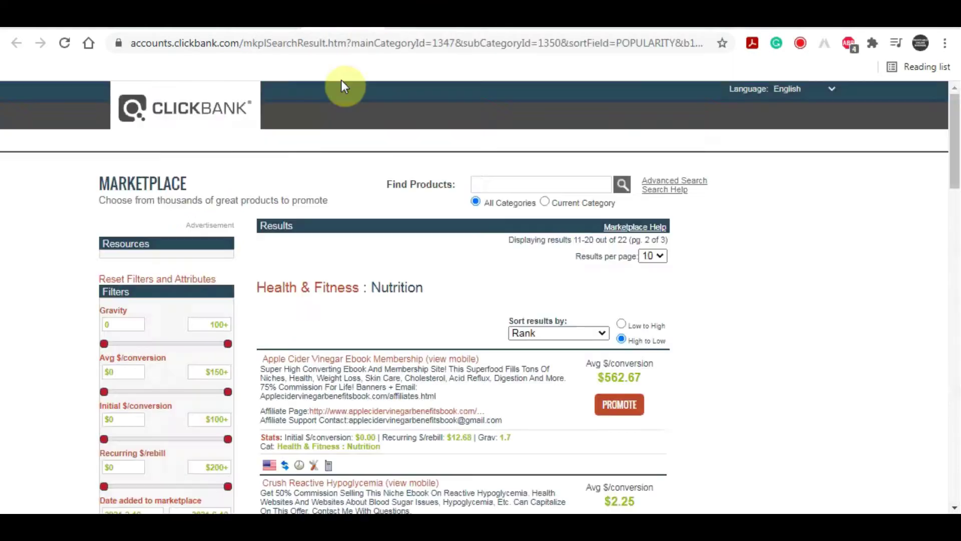
scroll(470, 225, down, 3)
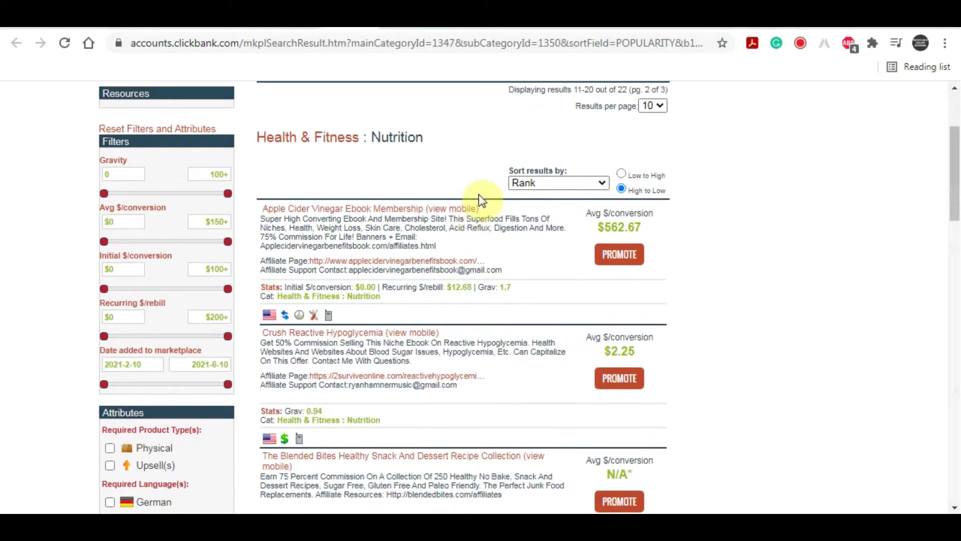
scroll(483, 193, down, 2)
scroll(497, 193, down, 3)
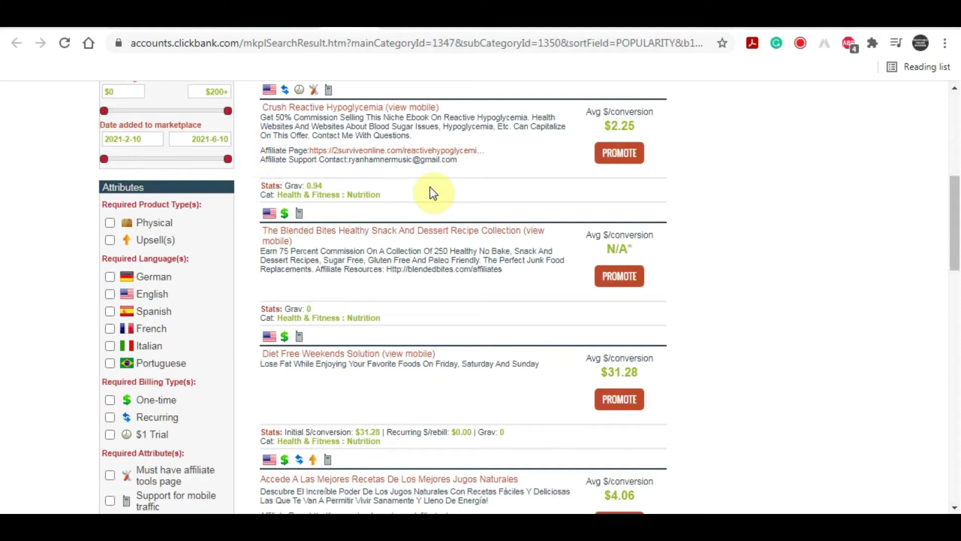
scroll(729, 193, down, 5)
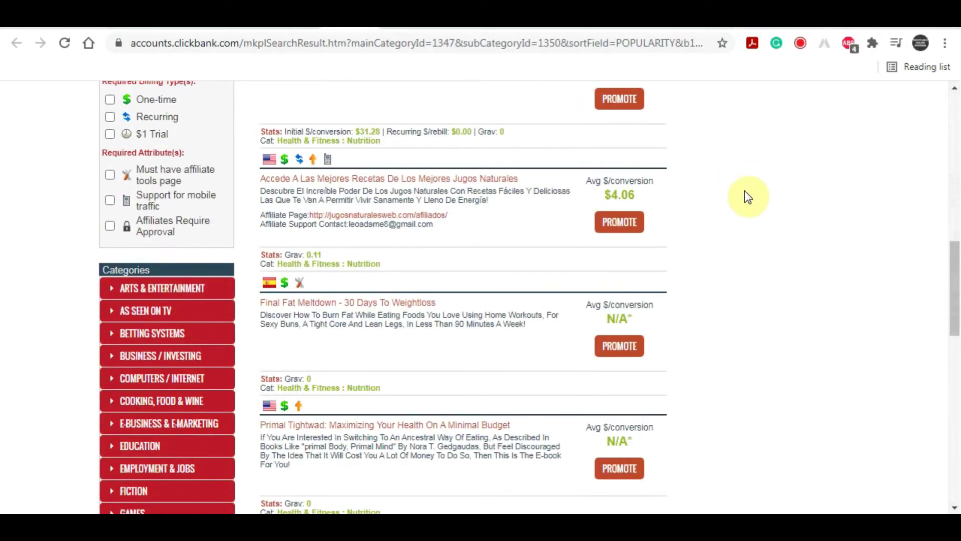
scroll(729, 315, up, 3)
scroll(730, 317, up, 3)
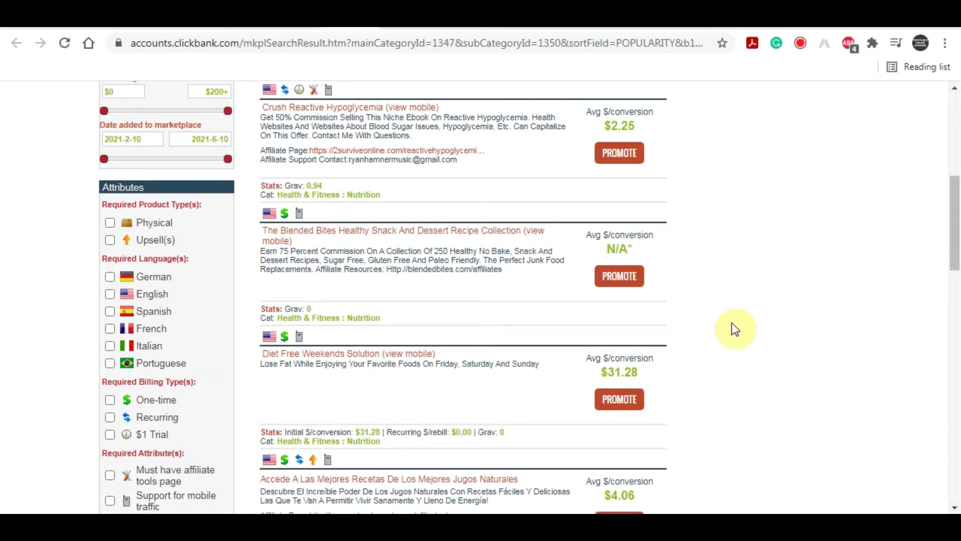
scroll(701, 296, up, 7)
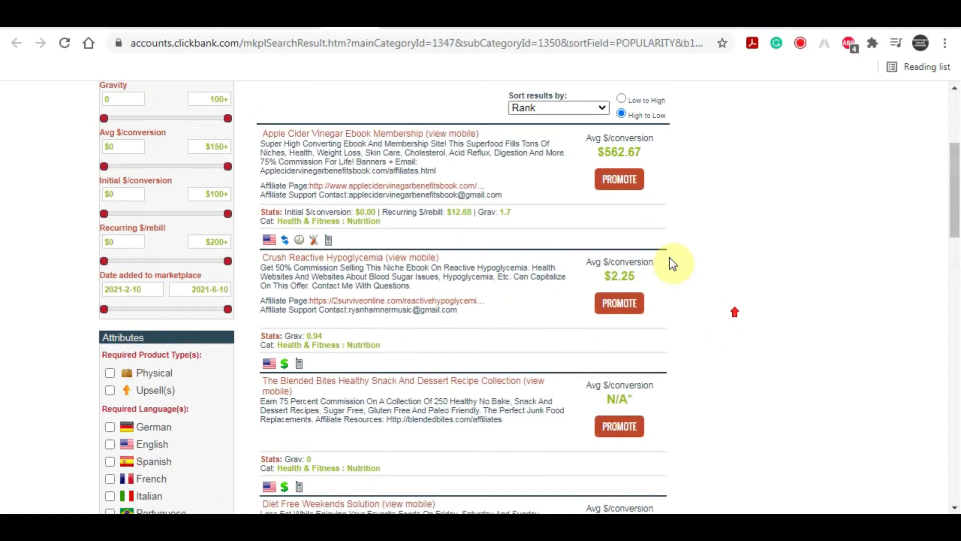
scroll(450, 280, down, 3)
scroll(404, 328, down, 2)
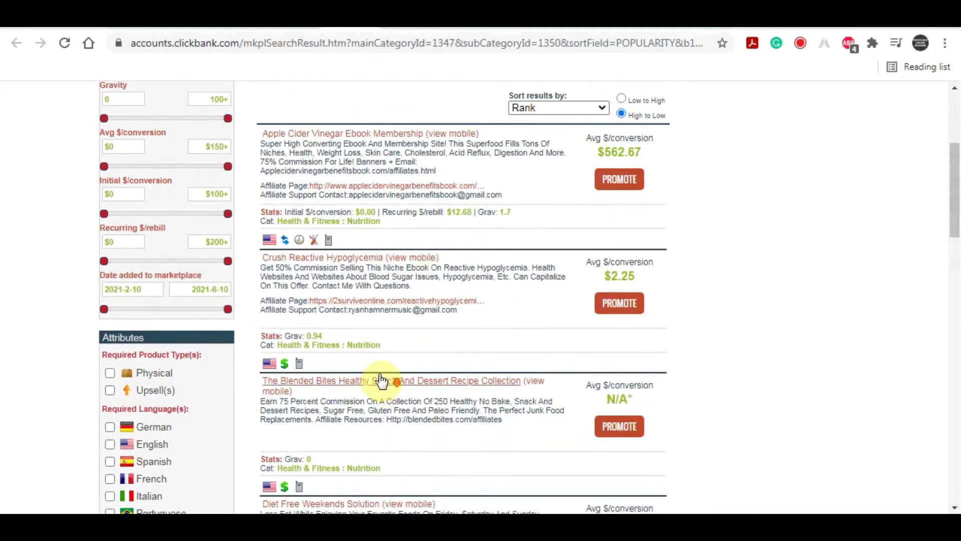
Step: Highlight the Blended Bites title, its N/A* average conversion, and 'Earn 75 Percent Commission'
drag(260, 378, 521, 382)
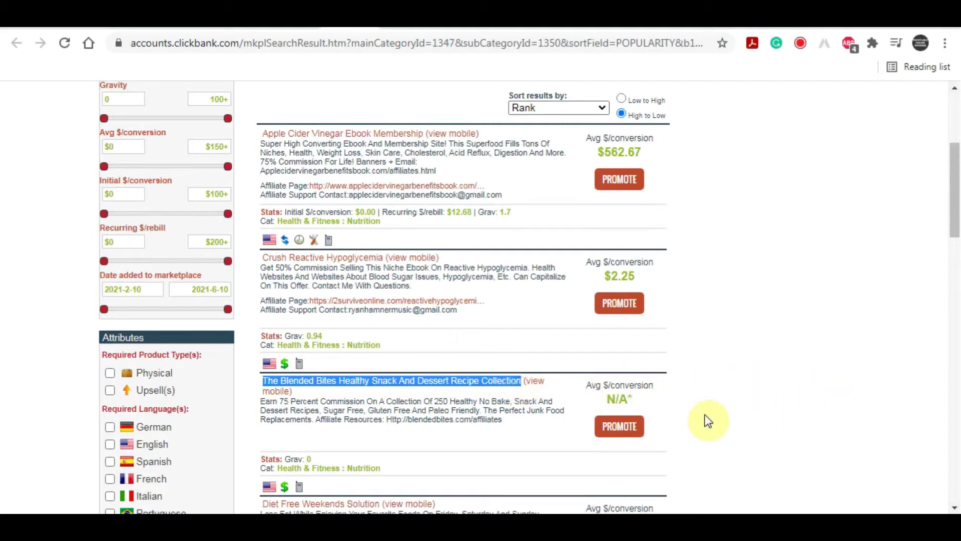
click(727, 420)
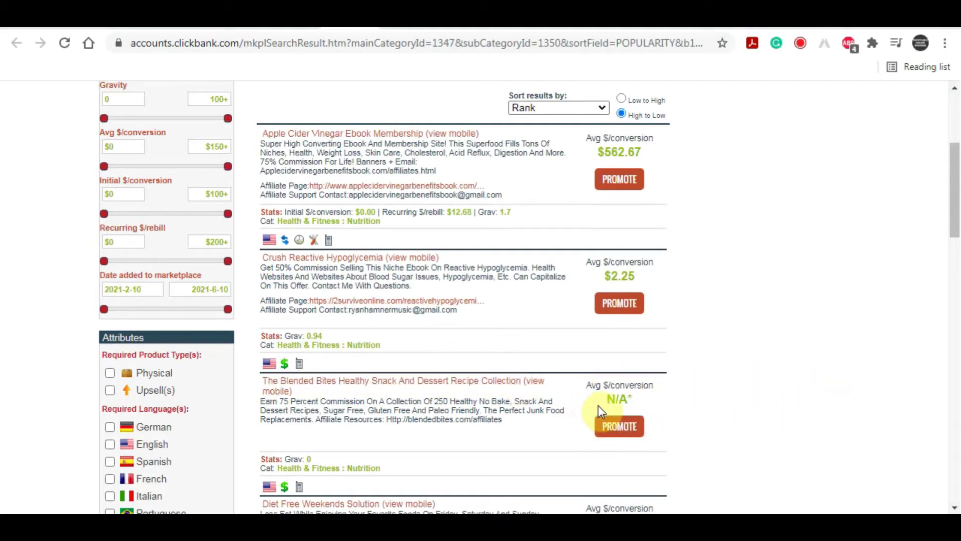
drag(604, 399, 634, 398)
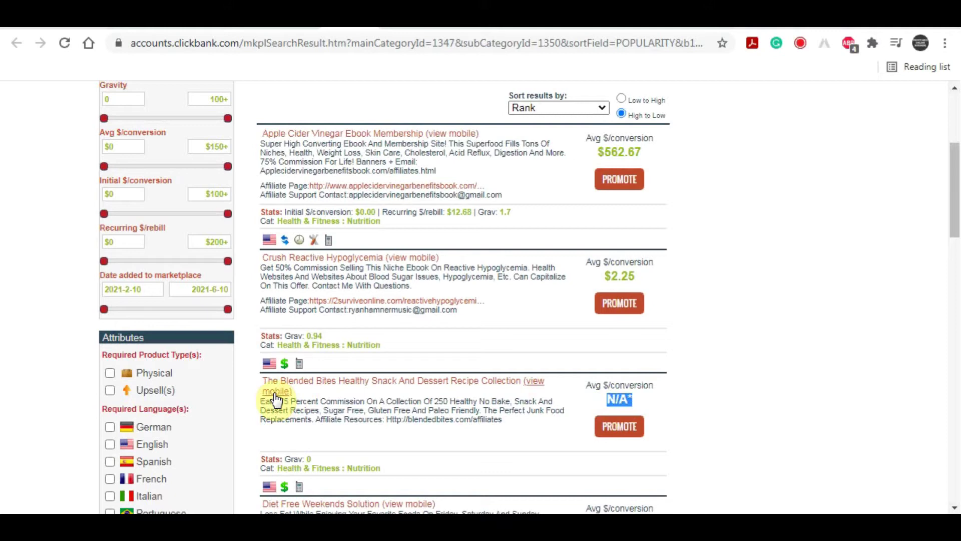
drag(260, 400, 366, 405)
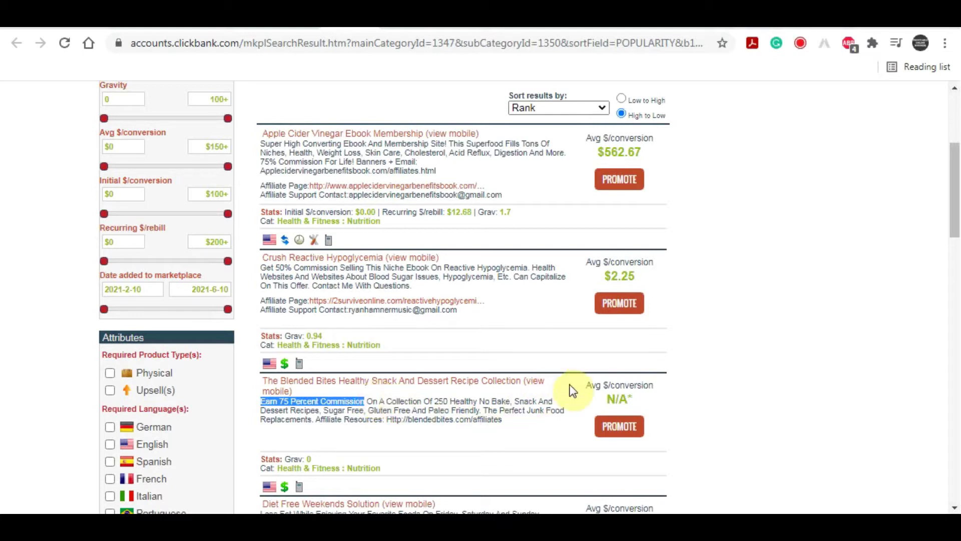
Step: Open the HopLink Generator via PROMOTE for The Blended Bites Healthy Snack And Dessert Recipe Collection
click(612, 425)
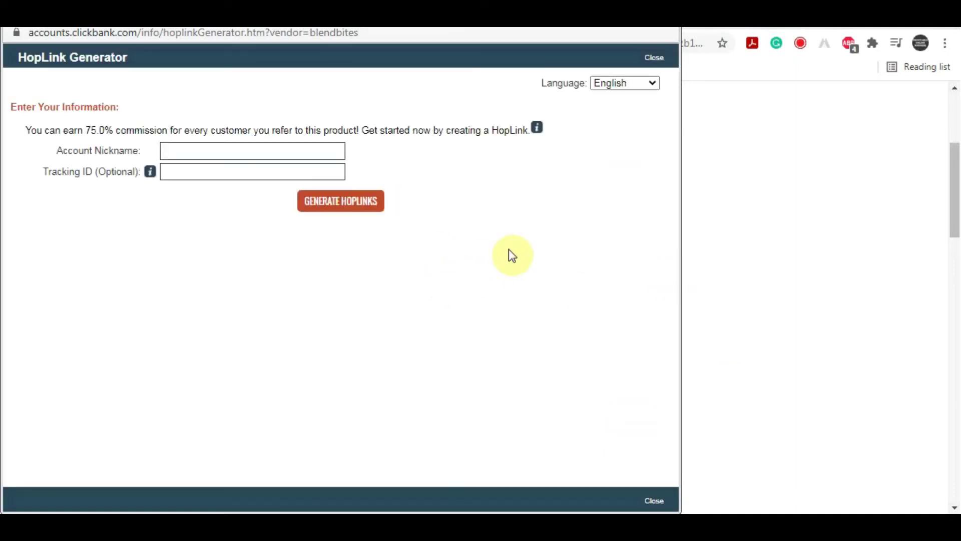
Step: Enter the affiliate account nickname and generate a HopShield encrypted HopLink for Blended Bites
click(210, 151)
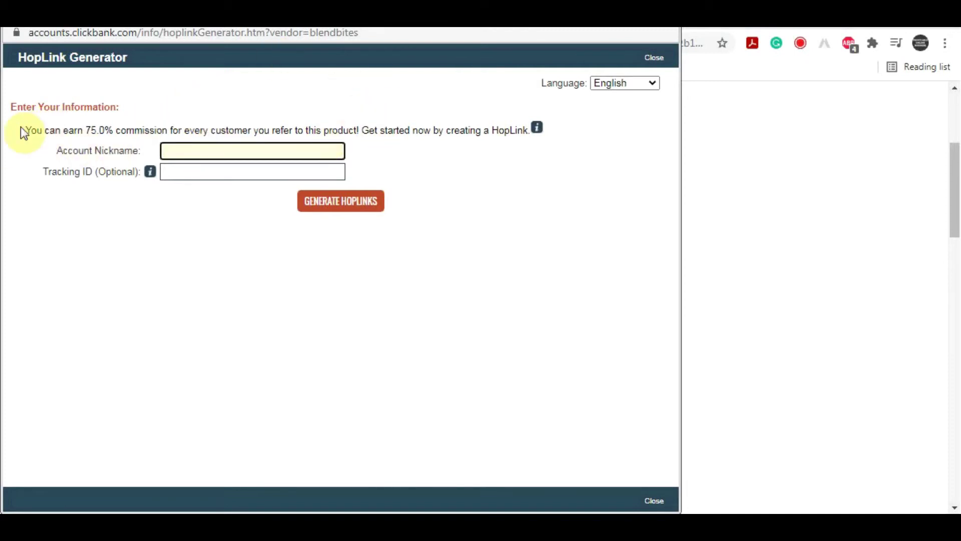
drag(21, 129, 522, 132)
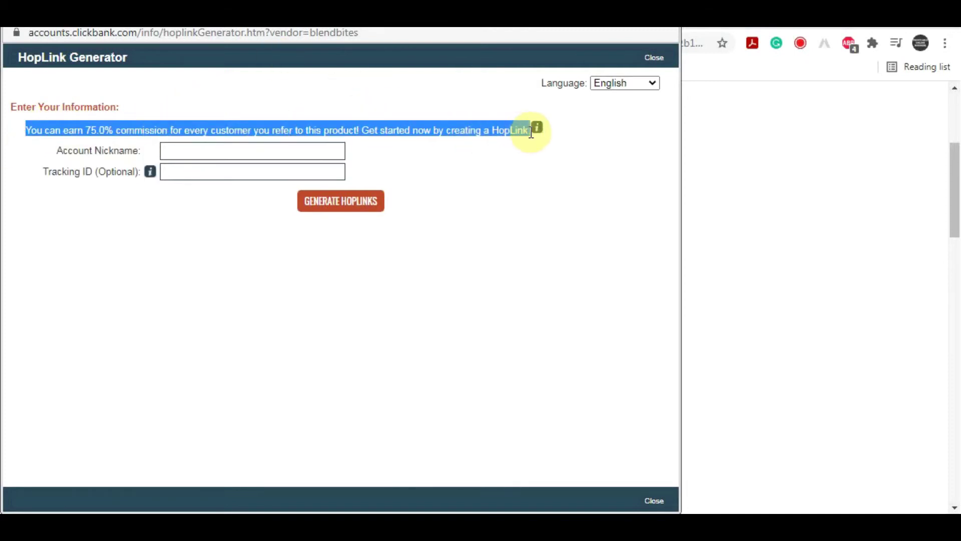
click(191, 152)
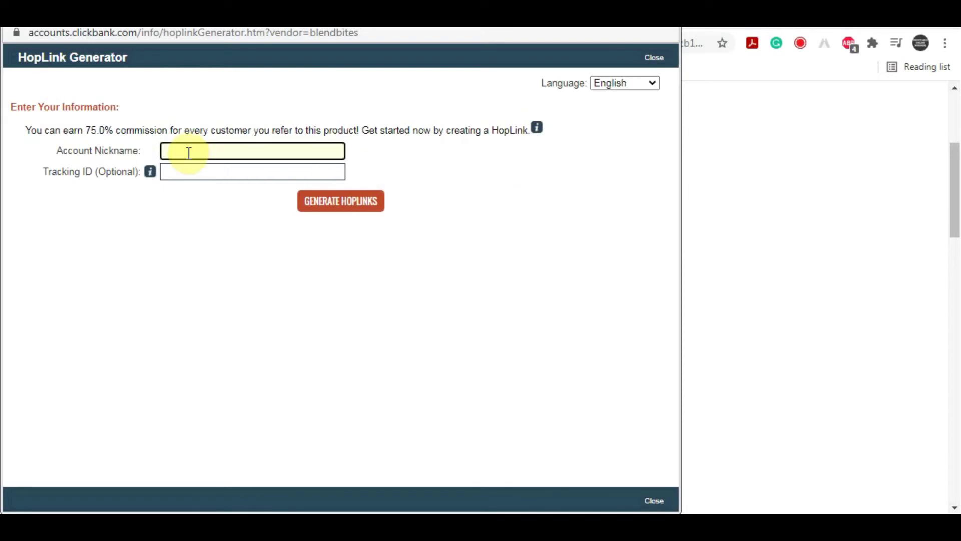
triple_click(112, 150)
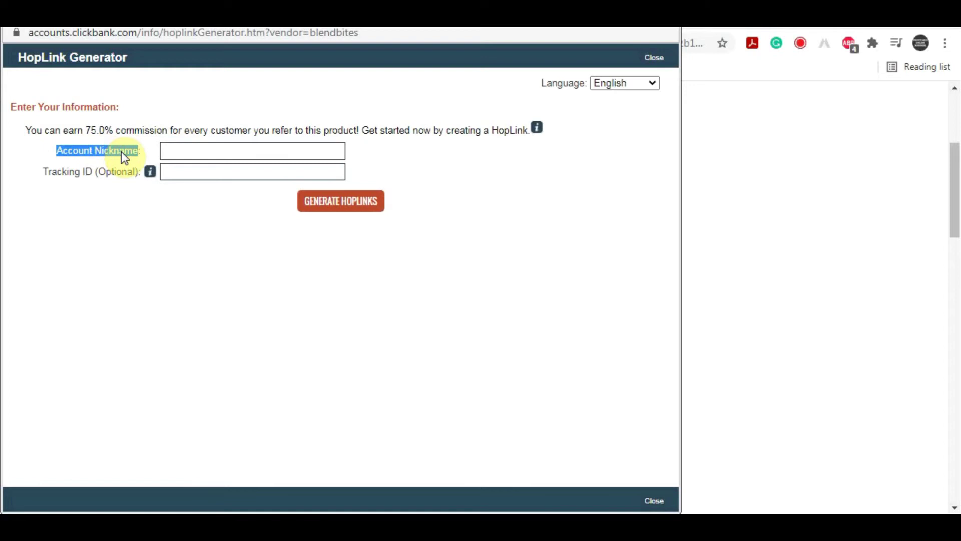
click(186, 156)
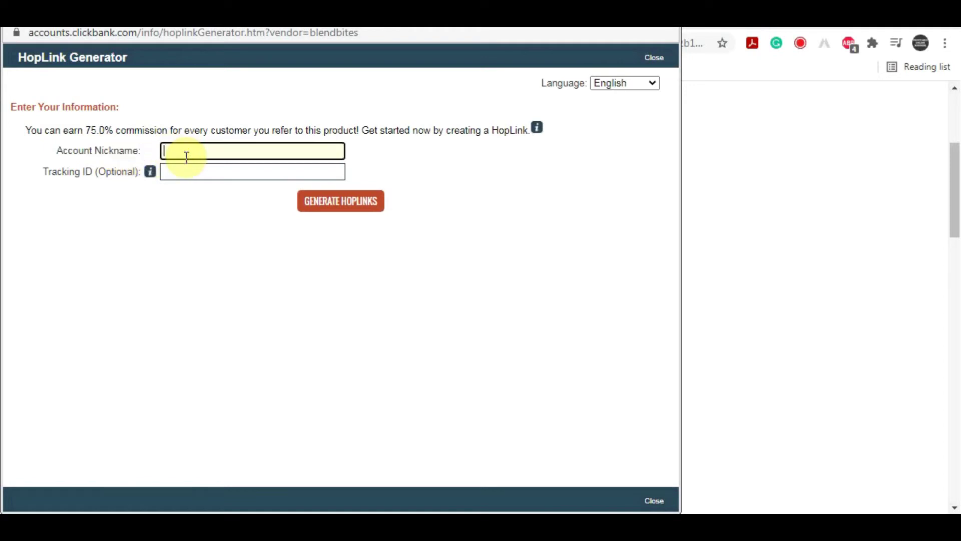
text(terzy)
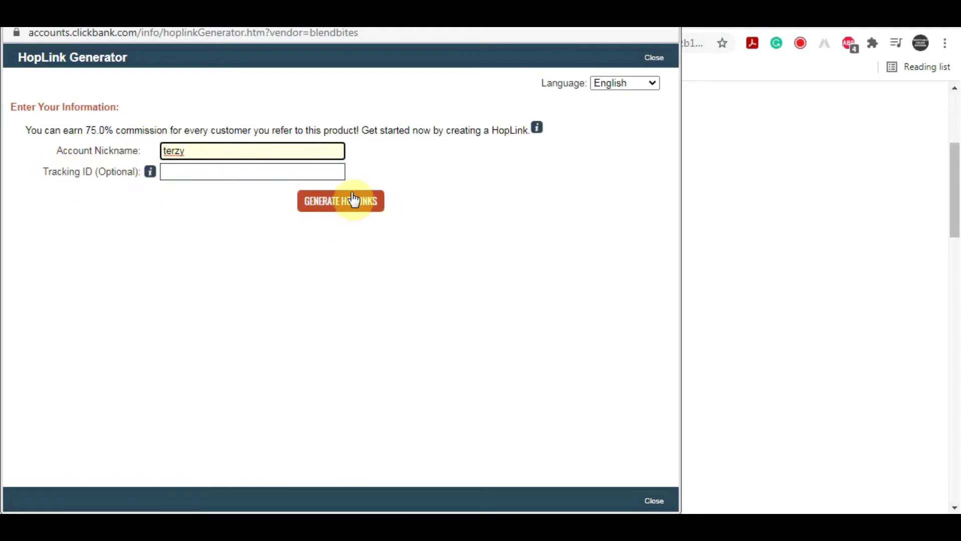
click(333, 203)
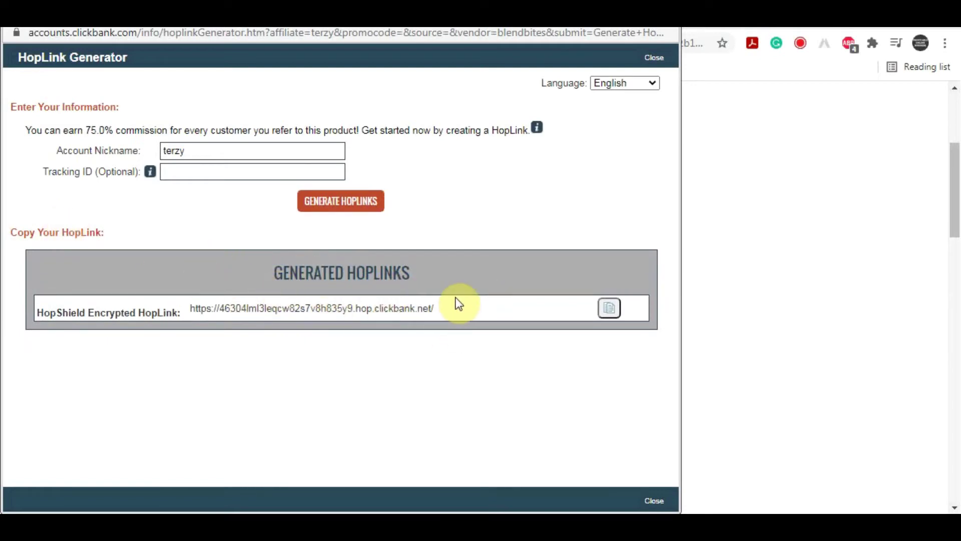
Step: Copy the generated Blended Bites HopLink URL and close the generator popup
drag(404, 313, 193, 316)
click(610, 308)
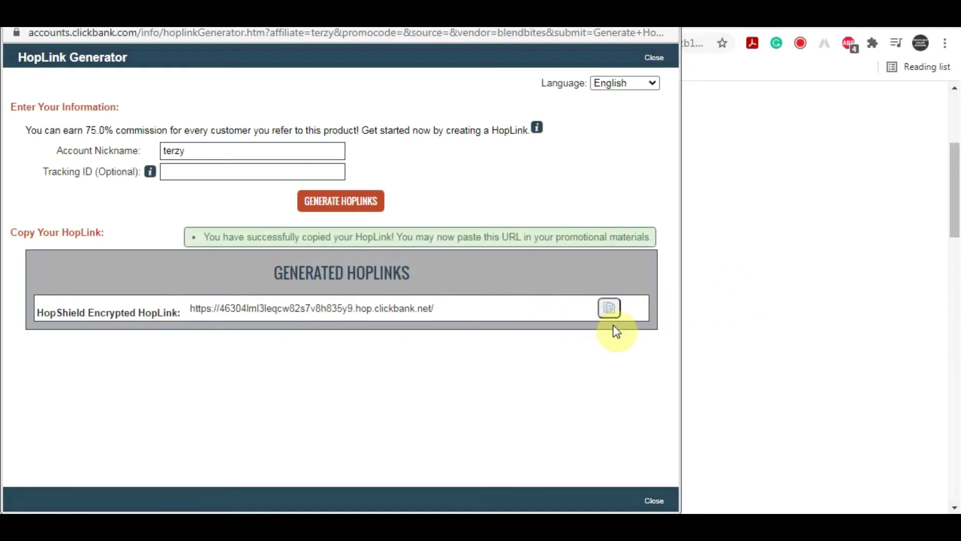
click(765, 298)
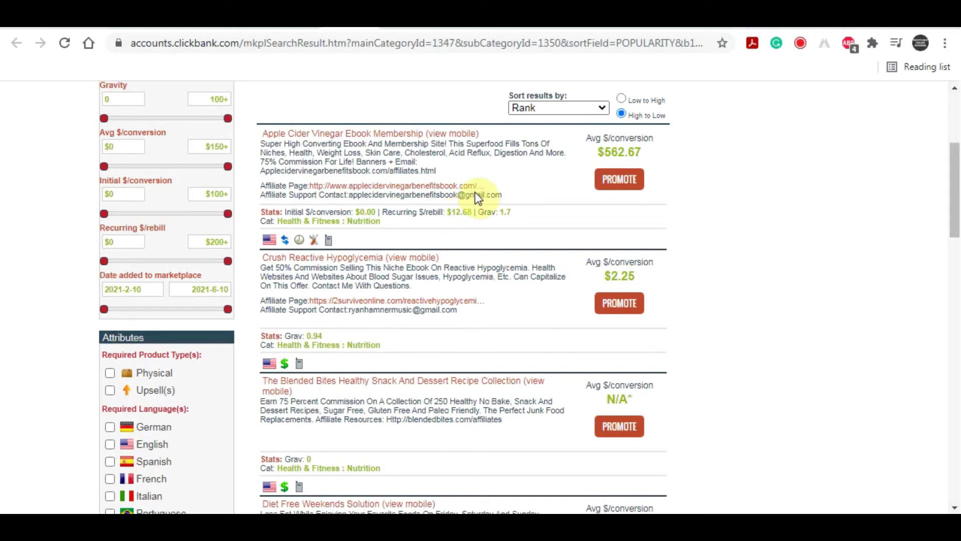
Step: Scroll the Nutrition results briefly, then go to sniply.io in the browser
scroll(551, 310, down, 3)
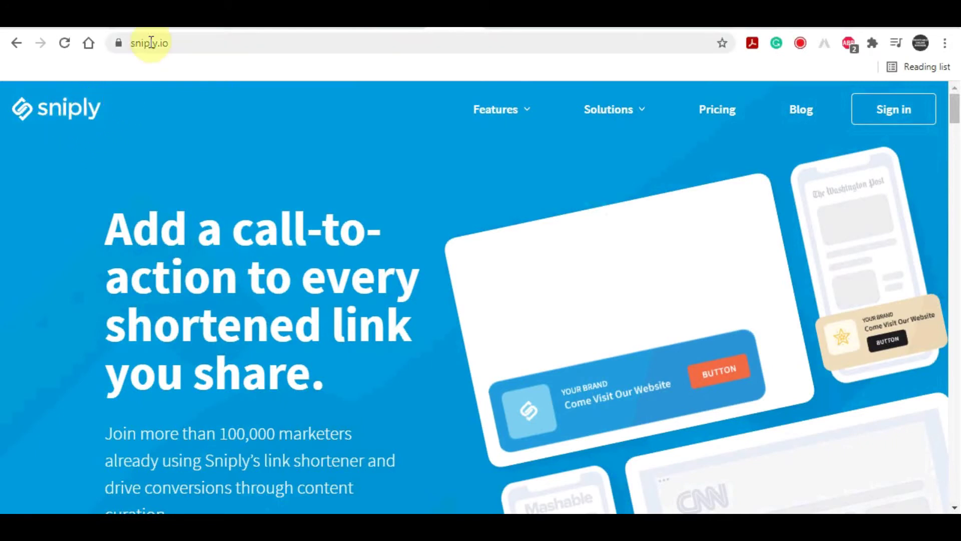
Step: Highlight the sniply.io address, the call-to-action heading, and the homepage intro paragraph
drag(176, 39, 131, 45)
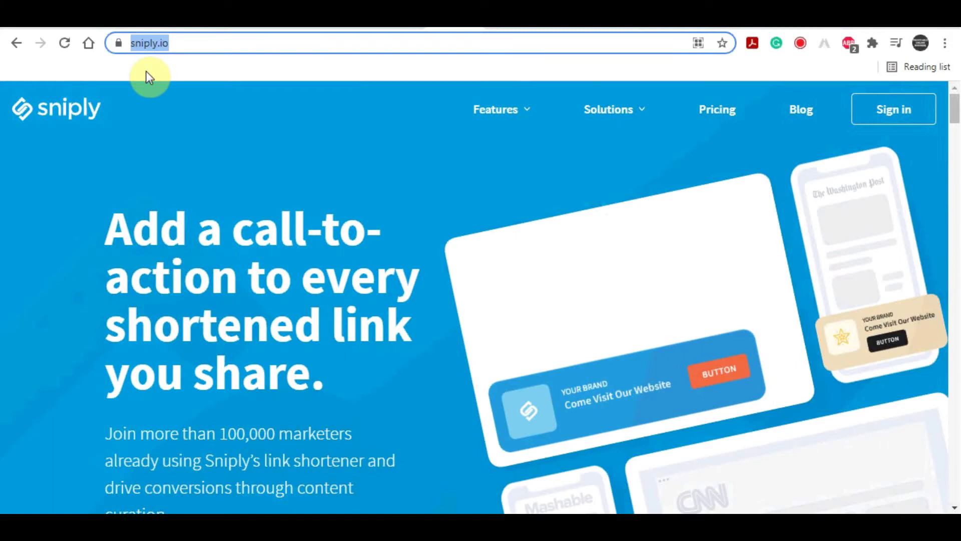
scroll(172, 208, down, 1)
click(61, 221)
scroll(244, 250, up, 1)
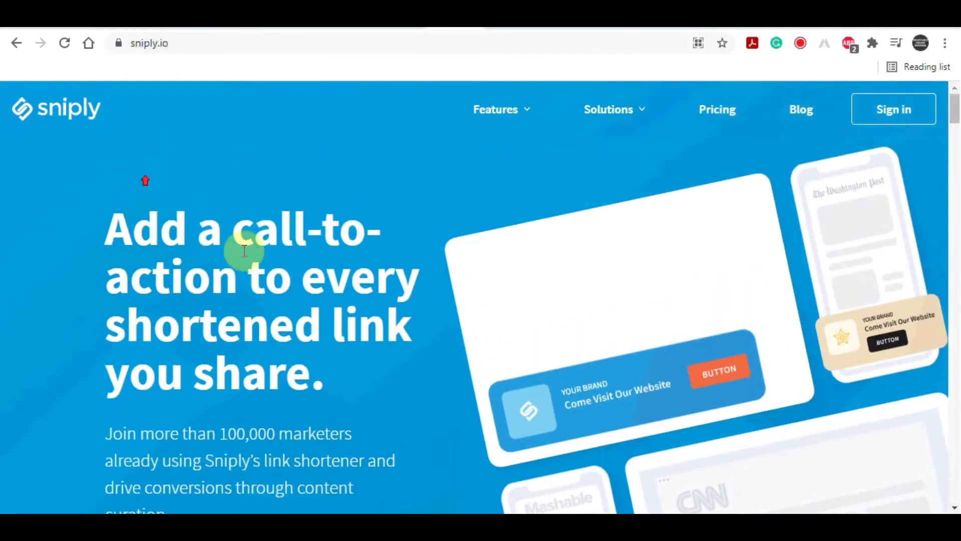
drag(234, 228, 322, 369)
double_click(134, 238)
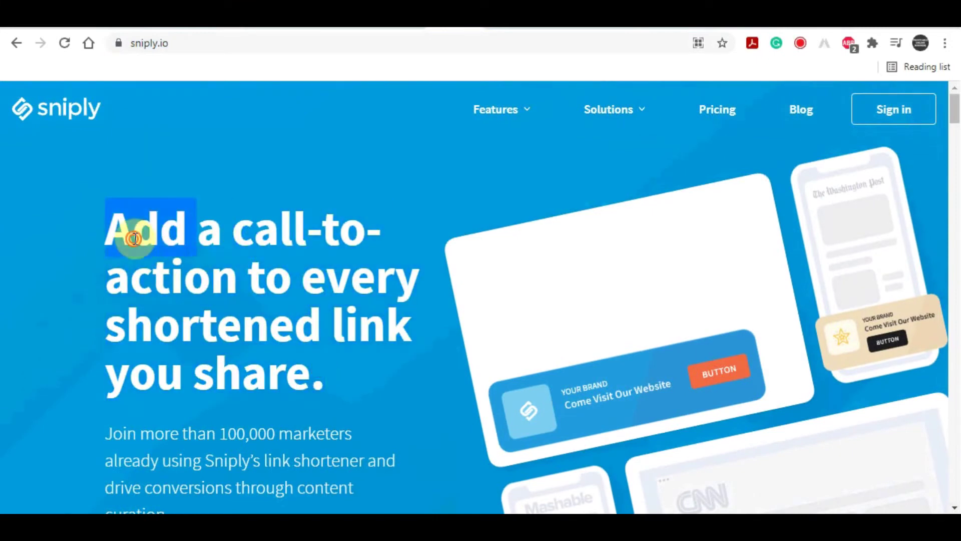
drag(135, 238, 343, 373)
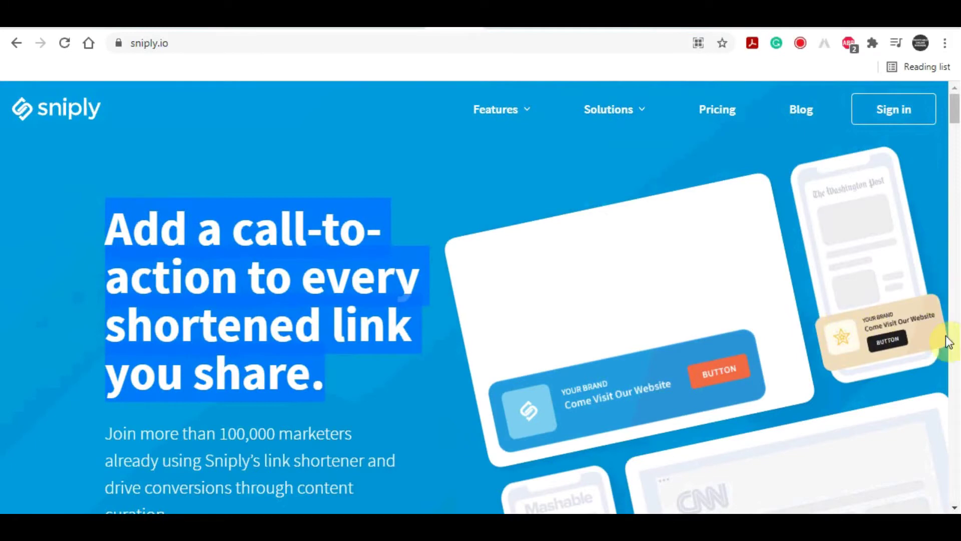
scroll(852, 306, down, 3)
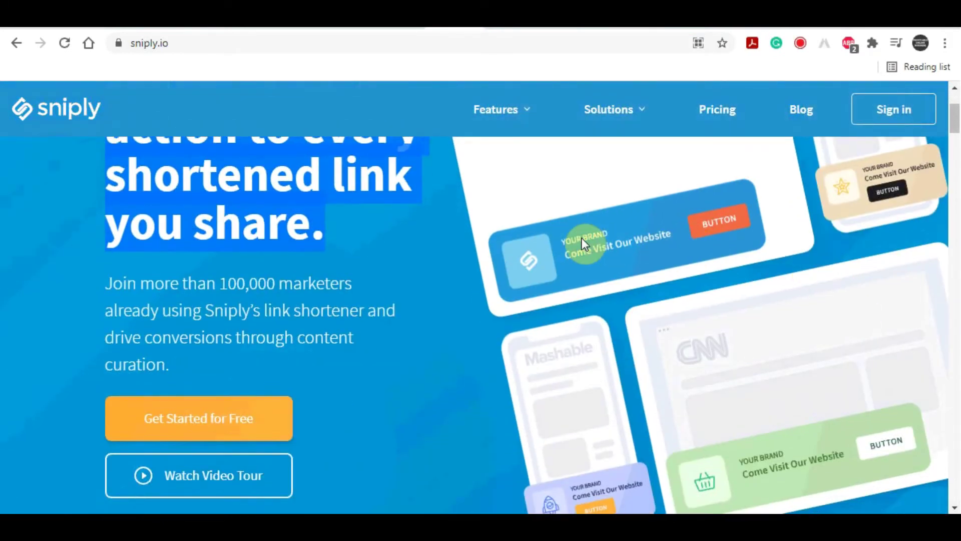
scroll(391, 277, up, 2)
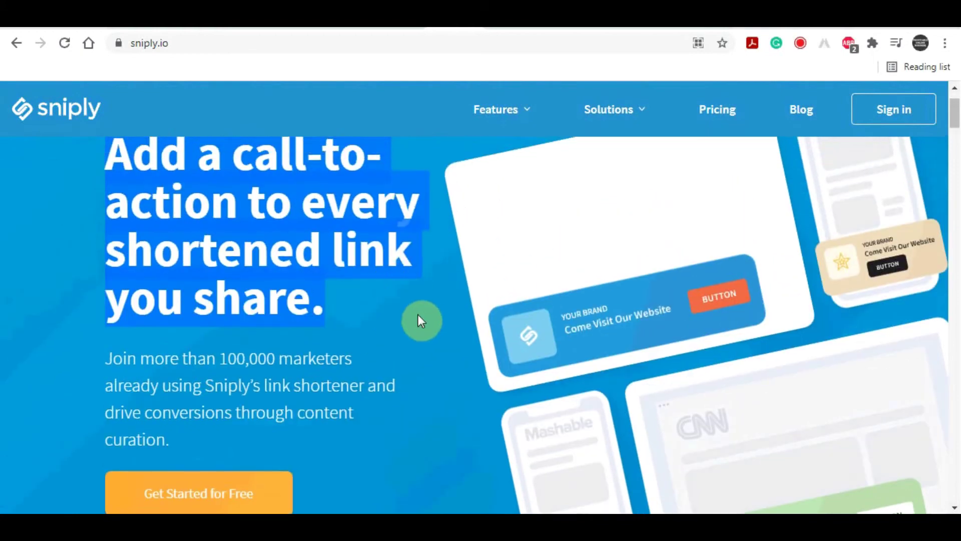
drag(95, 362, 396, 394)
click(410, 388)
Step: Scroll through the rest of the Sniply homepage and return to the snip.ly/dashboard
scroll(436, 354, down, 12)
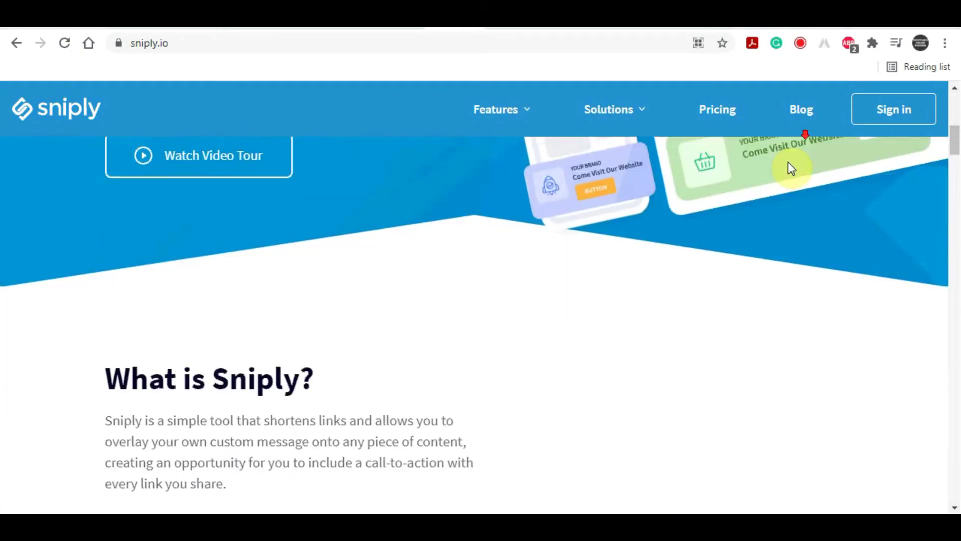
scroll(757, 170, down, 14)
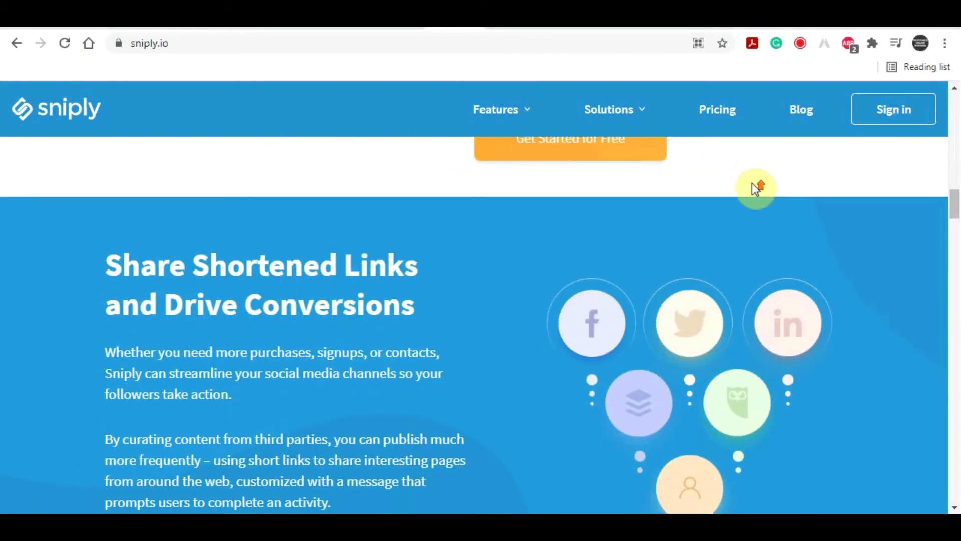
scroll(754, 186, up, 1)
scroll(566, 225, up, 8)
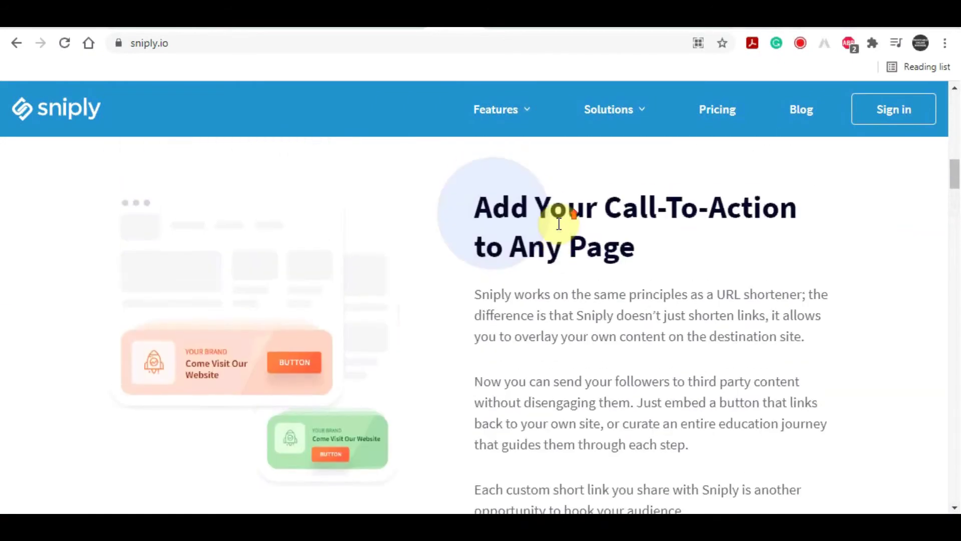
scroll(571, 223, down, 9)
scroll(572, 220, up, 2)
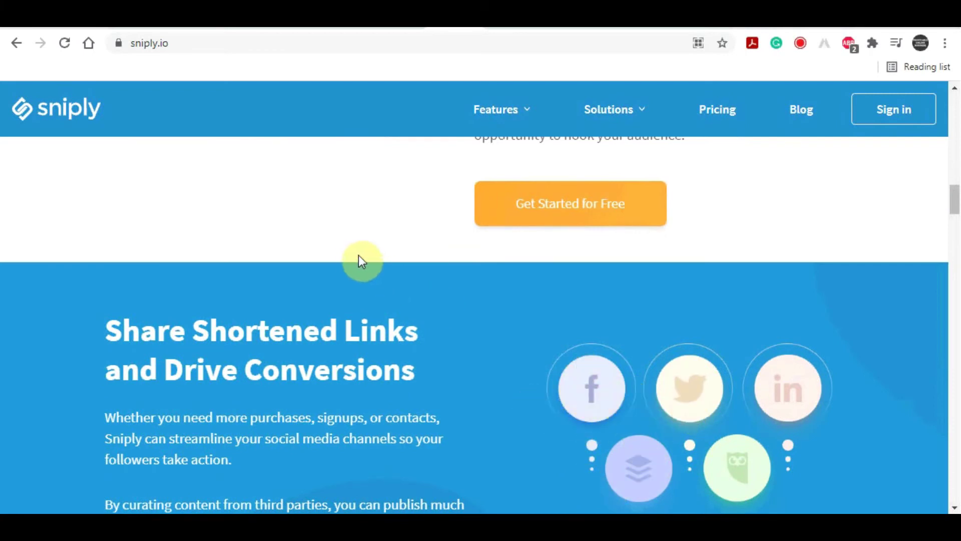
scroll(526, 220, down, 15)
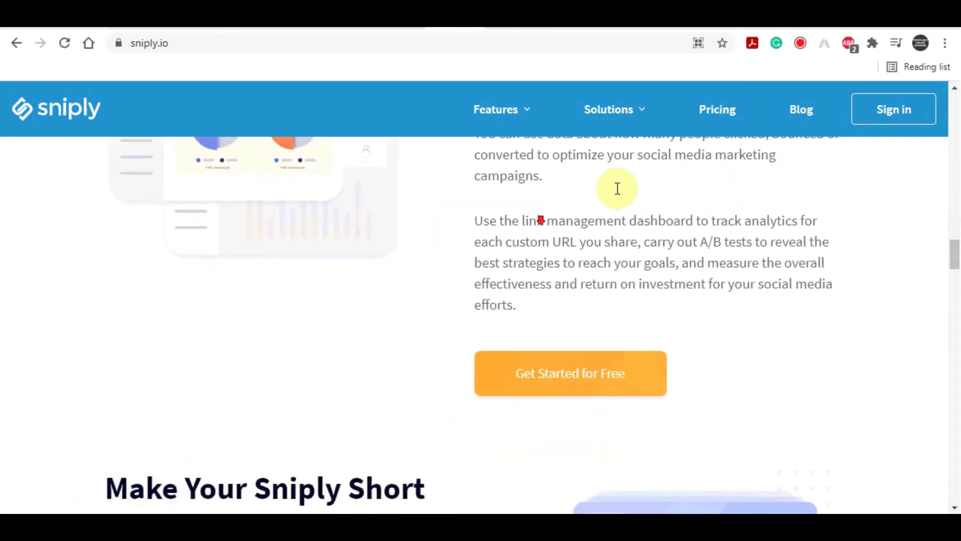
scroll(646, 201, down, 1)
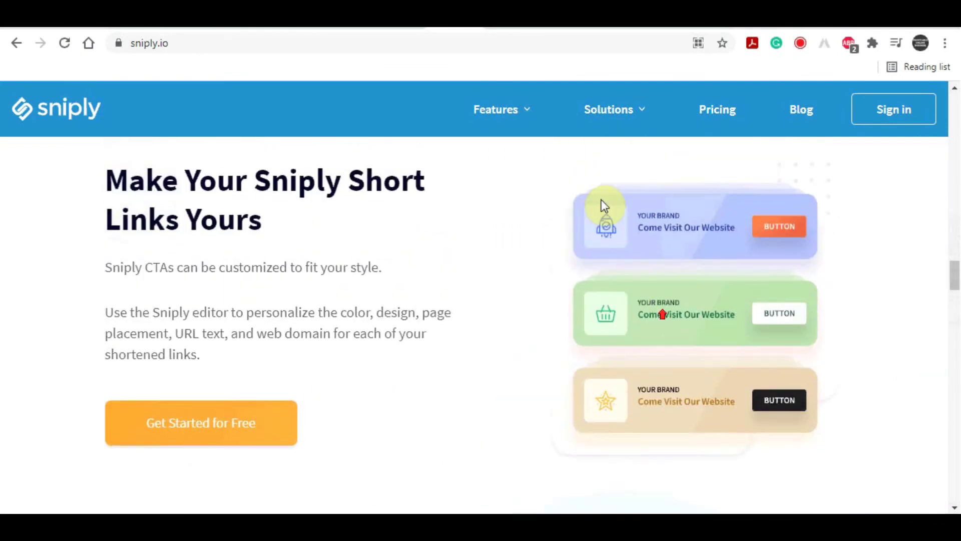
scroll(576, 206, up, 5)
scroll(535, 209, up, 15)
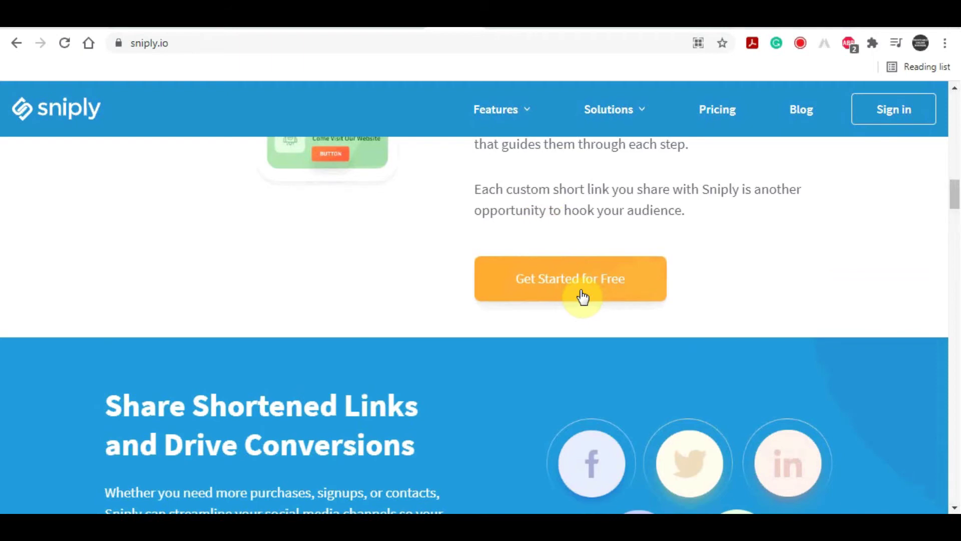
scroll(582, 297, up, 5)
scroll(555, 311, up, 3)
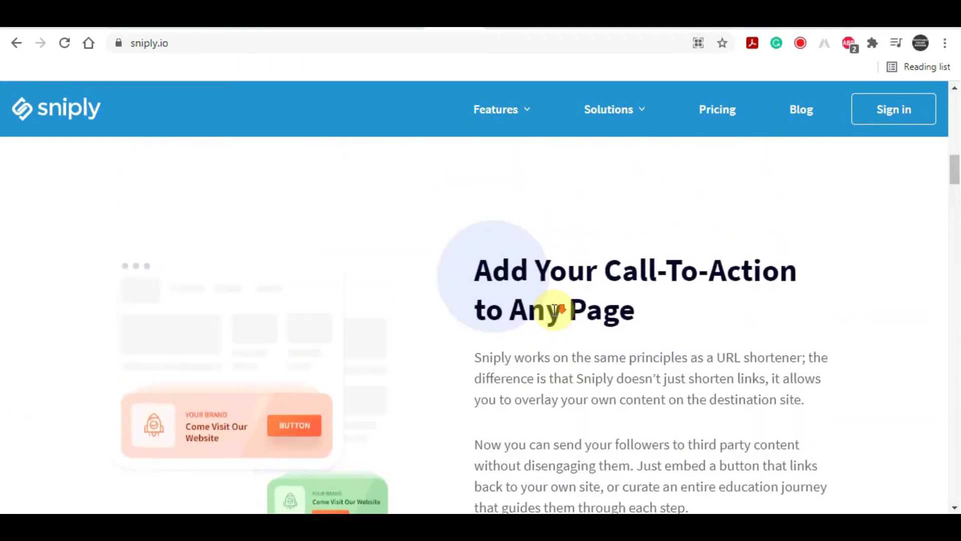
scroll(551, 310, down, 1)
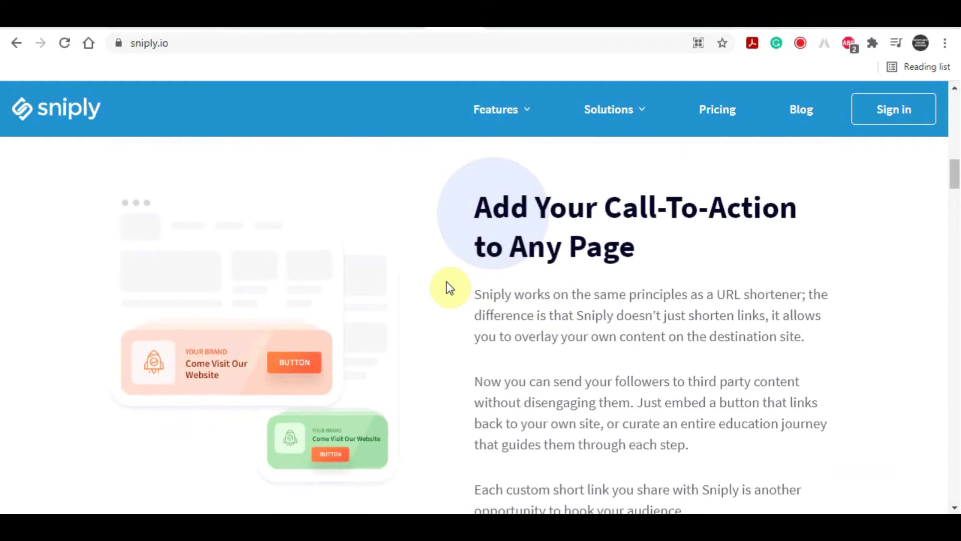
scroll(449, 288, down, 2)
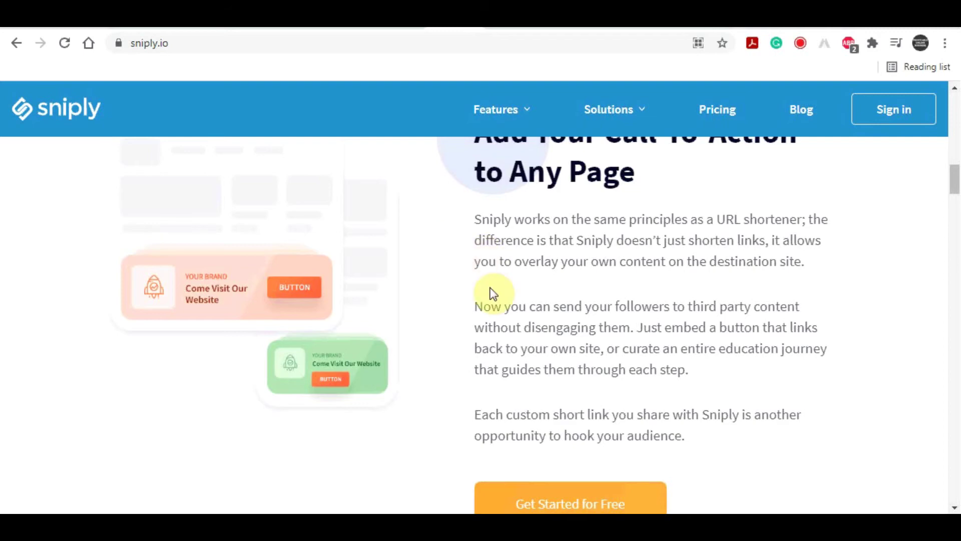
scroll(395, 331, up, 4)
scroll(395, 332, up, 6)
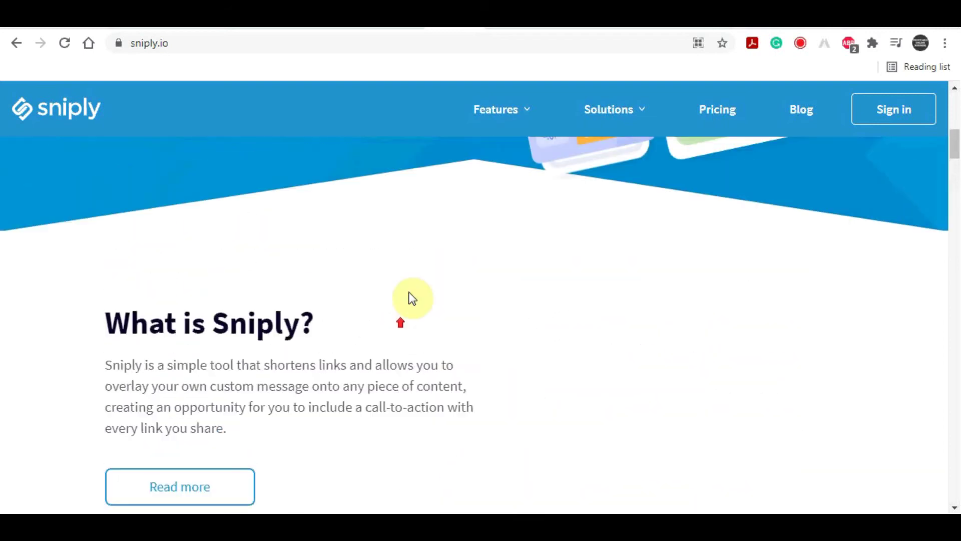
click(473, 28)
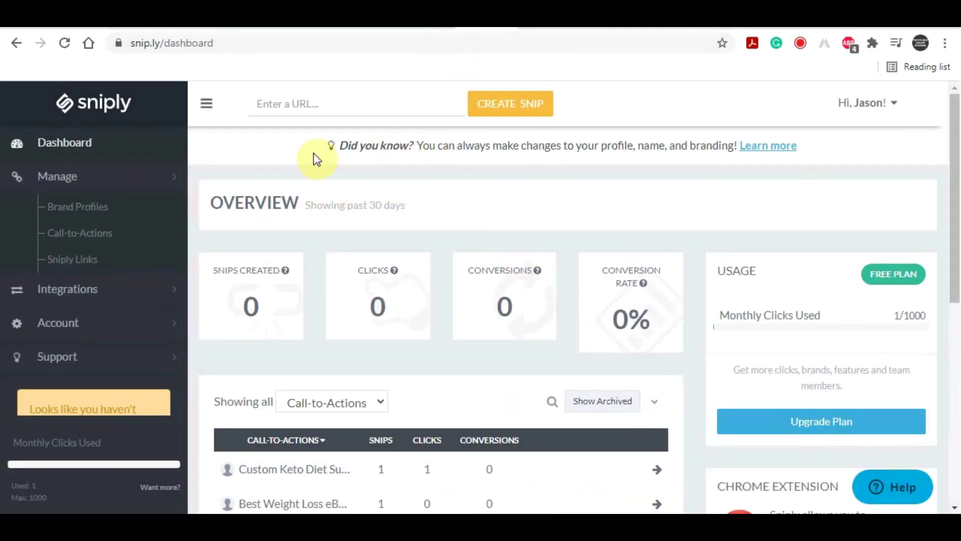
Step: Copy the URL of the Greatist '21 Energy-Boosting Snacks You Can Take Anywhere' article
click(233, 28)
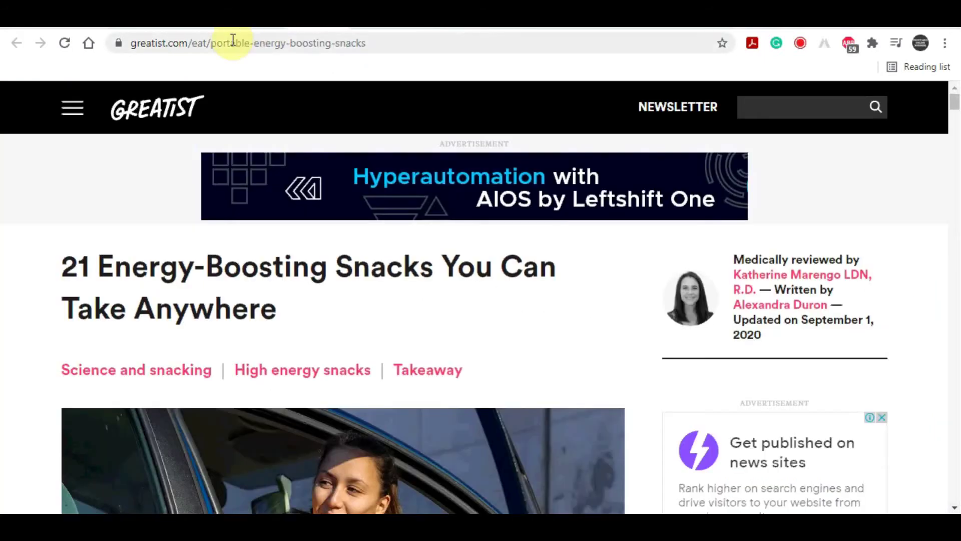
click(223, 45)
right_click(230, 44)
click(284, 103)
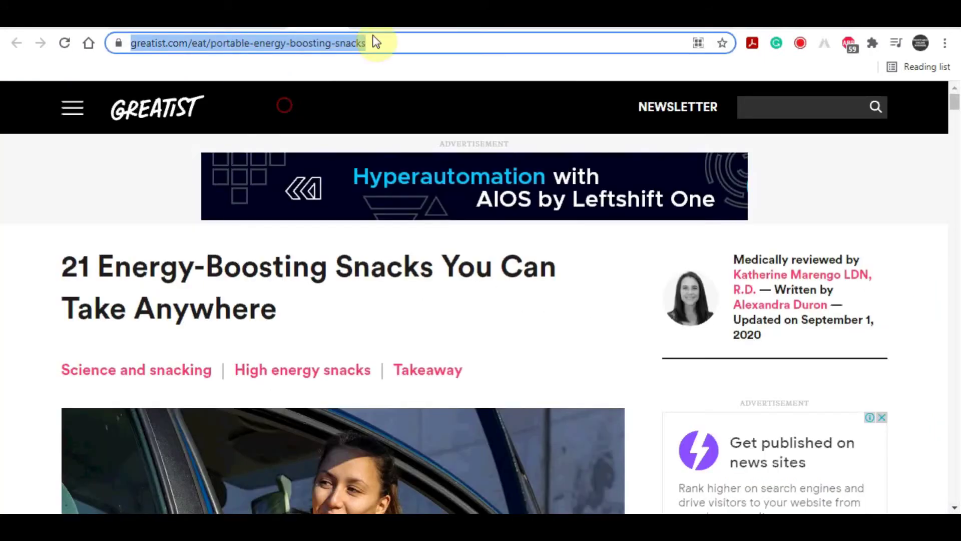
Step: Paste the article URL into the Sniply dashboard's Enter a URL field as the snip target
click(432, 20)
click(466, 20)
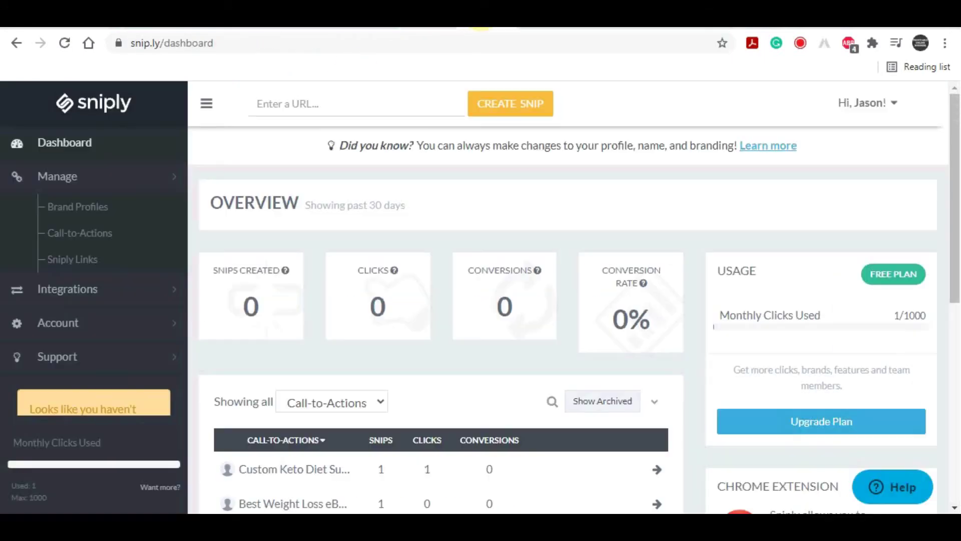
right_click(323, 107)
click(361, 196)
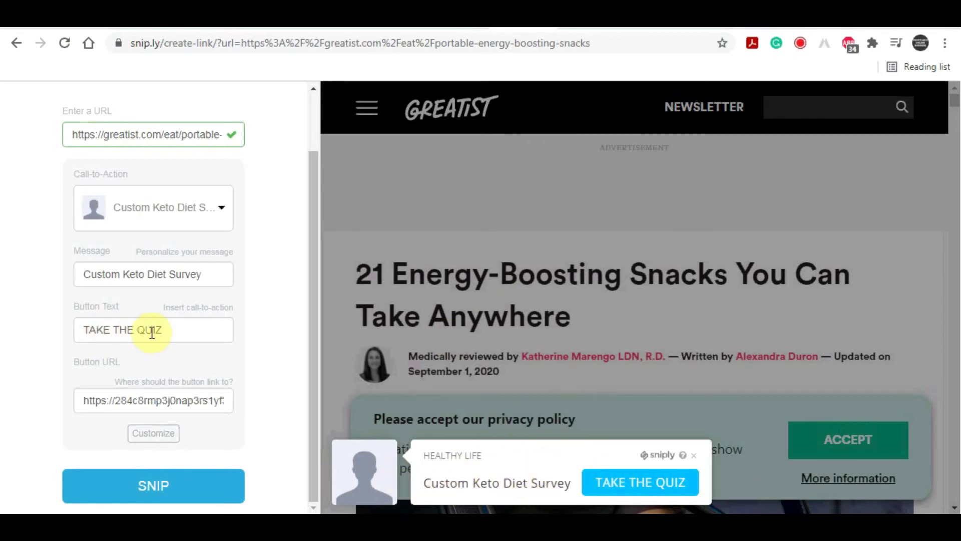
Step: Change the call-to-action button text from TAKE THE QUIZ to CLICK HERE
double_click(171, 328)
drag(79, 319, 3, 334)
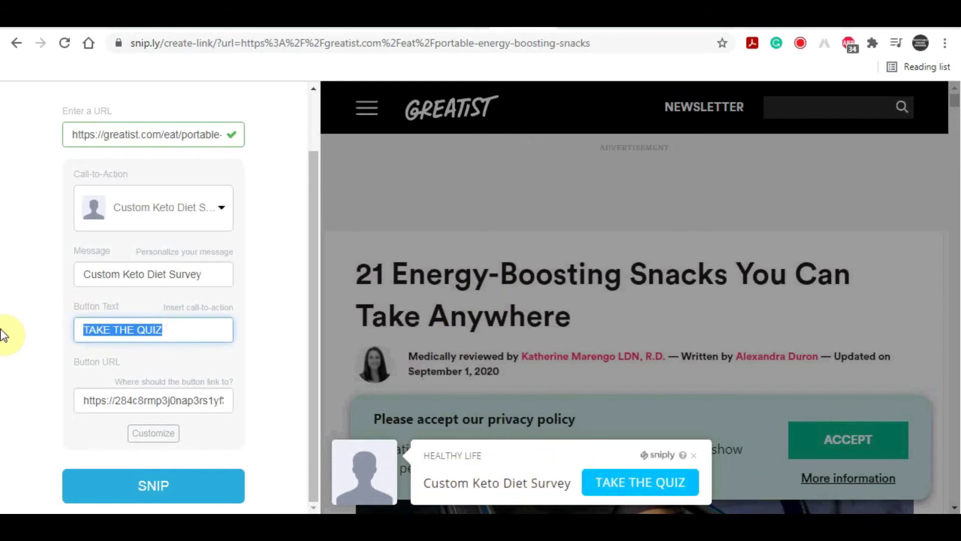
text(CLICK HERE)
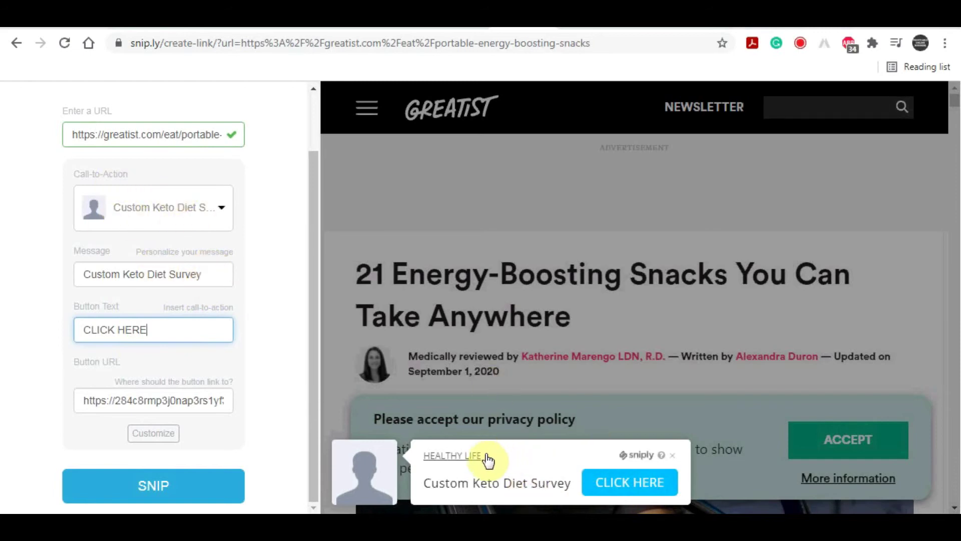
Step: Replace the message with 'GET MORE AMAZING RECEPIES!', correcting the misspelled word
drag(205, 278, 88, 276)
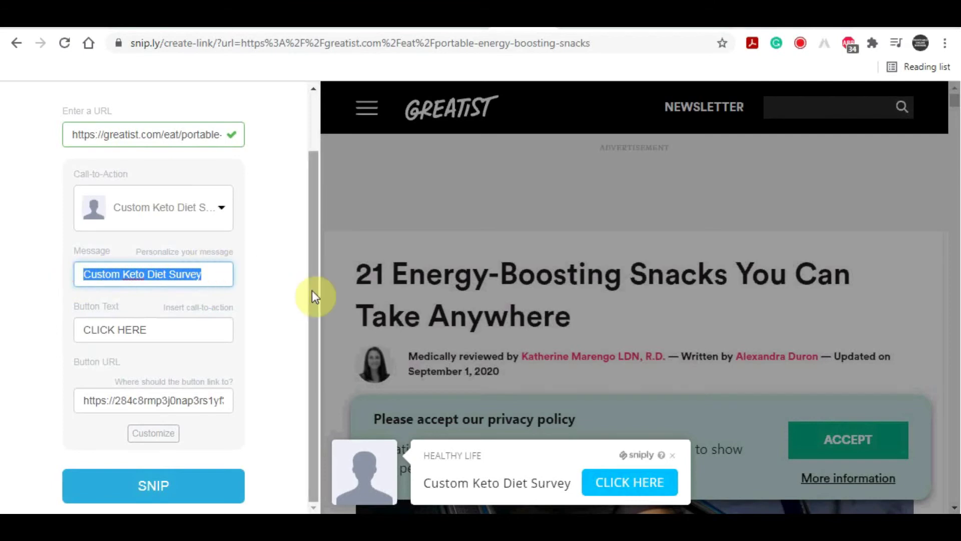
text(GET)
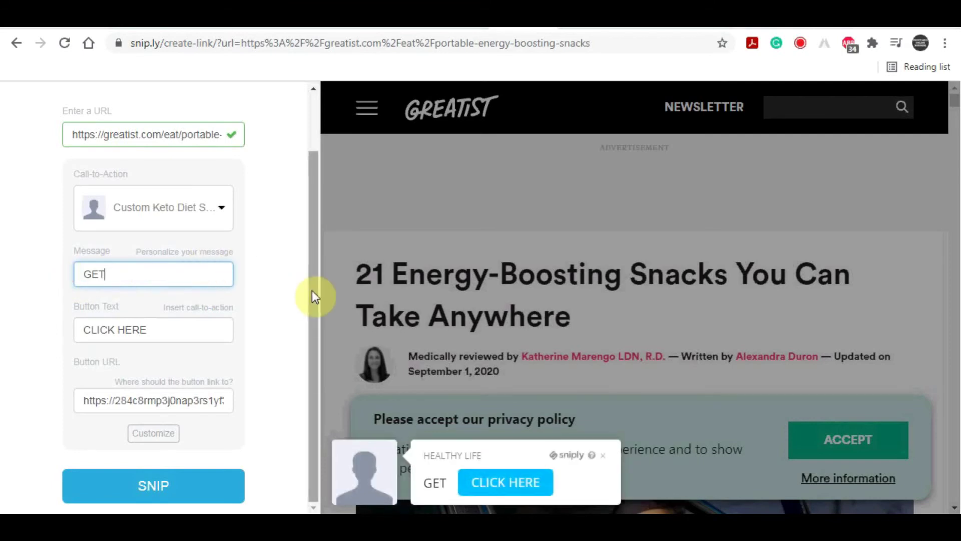
text( MORE)
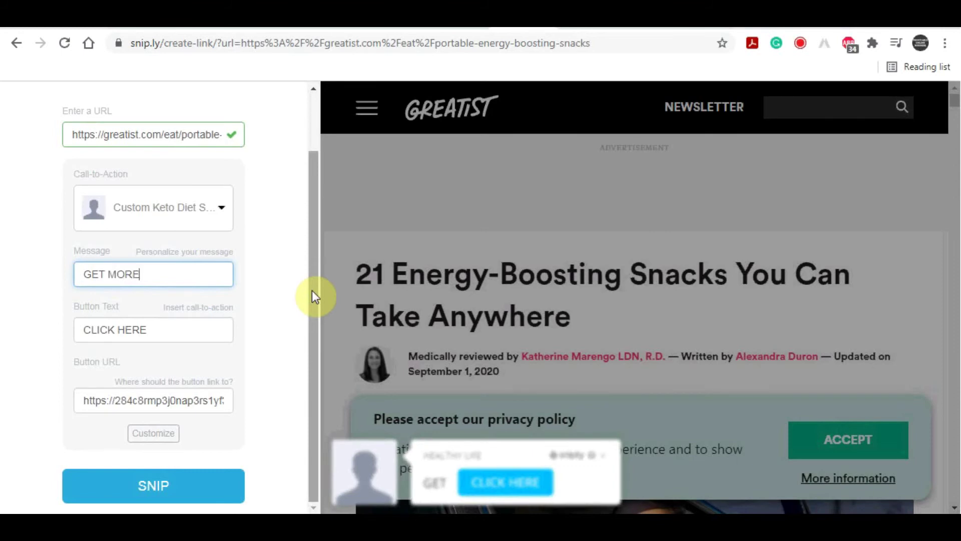
text( AMAZING RE)
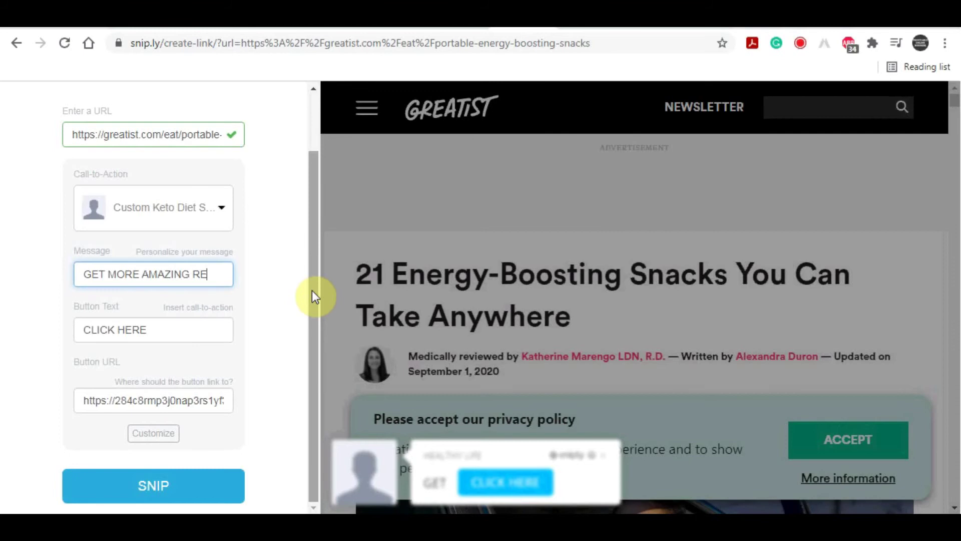
text(CEPIS)
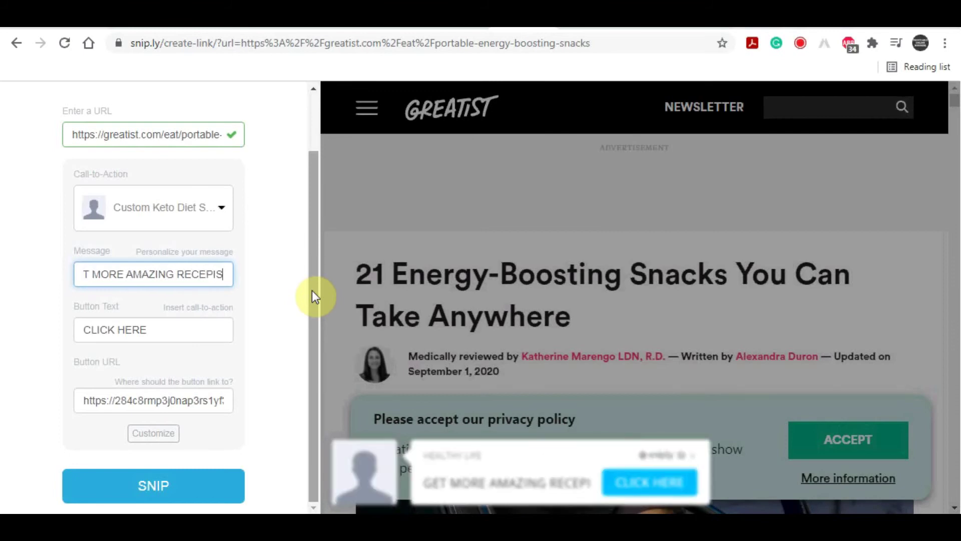
text(!)
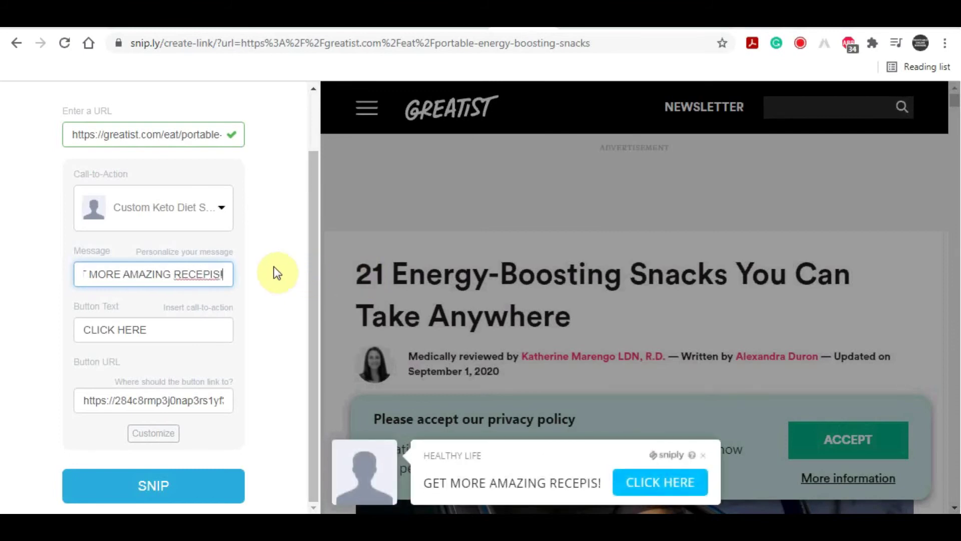
click(192, 272)
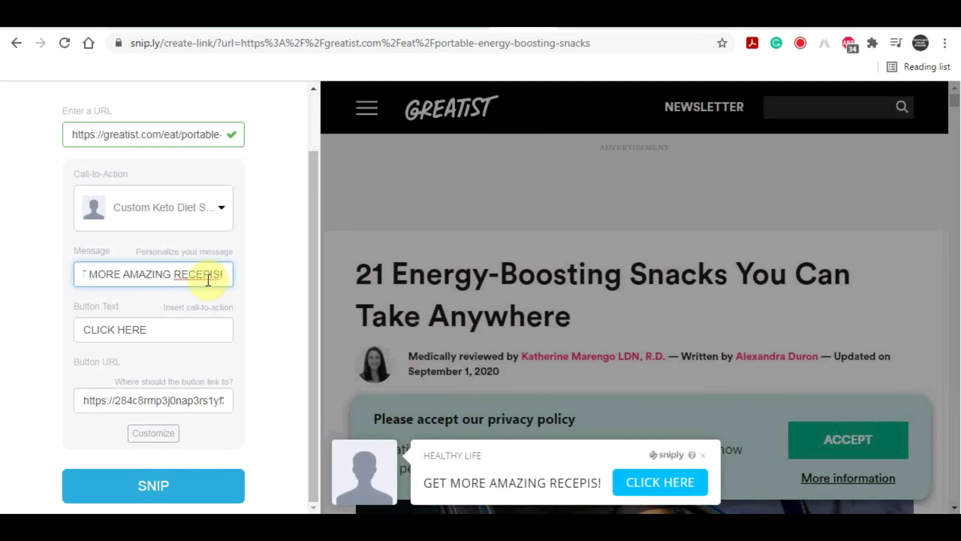
text(E)
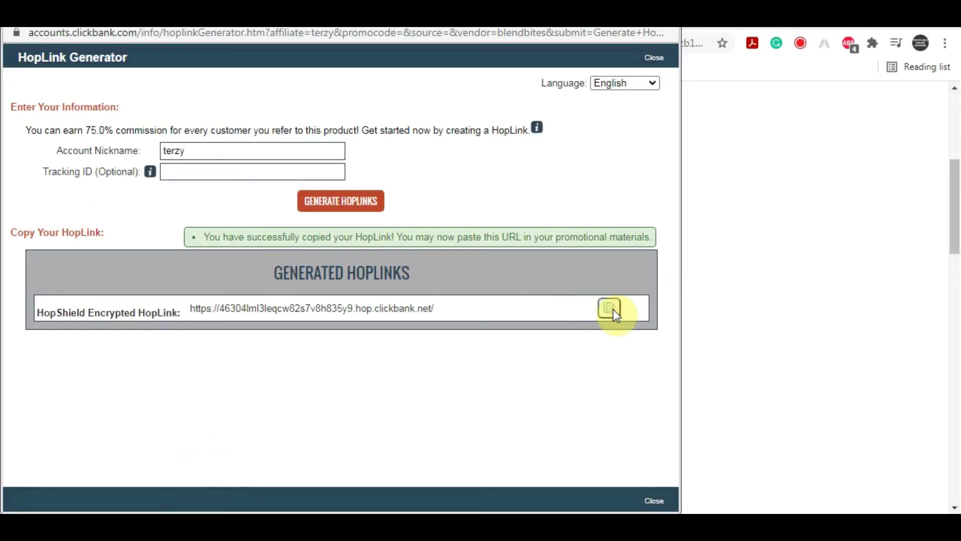
Step: Set the Button URL to the Blended Bites ClickBank HopLink and create the snip
click(654, 58)
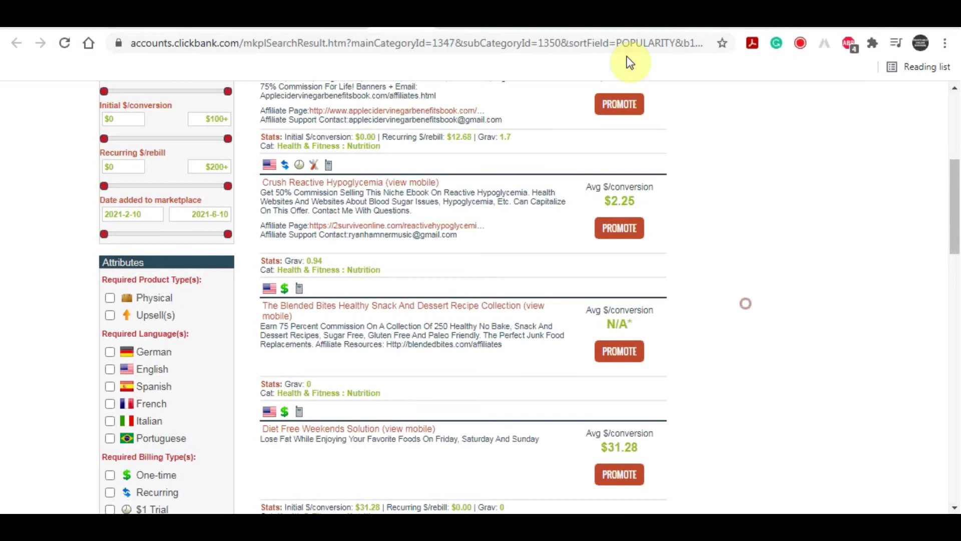
click(525, 27)
drag(96, 398, 304, 427)
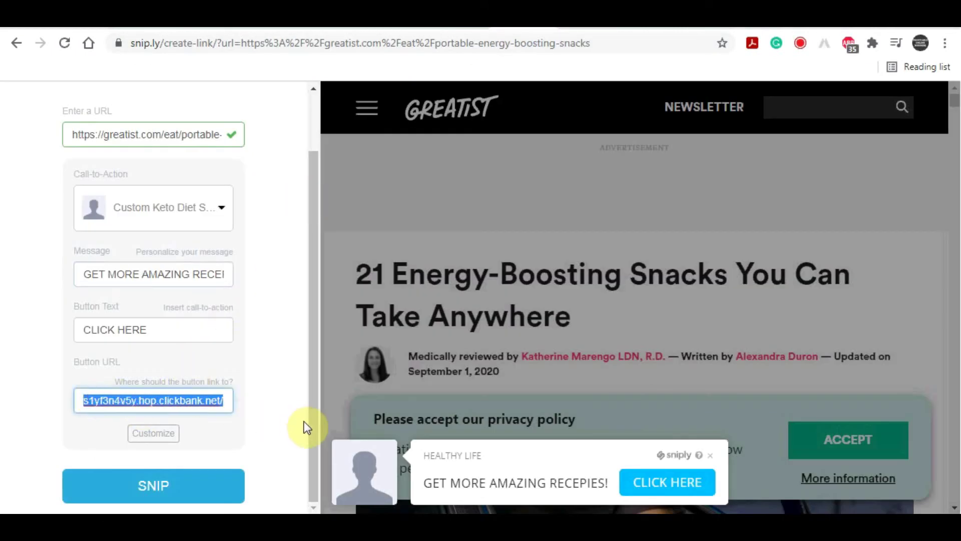
key(BackSpace)
right_click(181, 410)
click(212, 284)
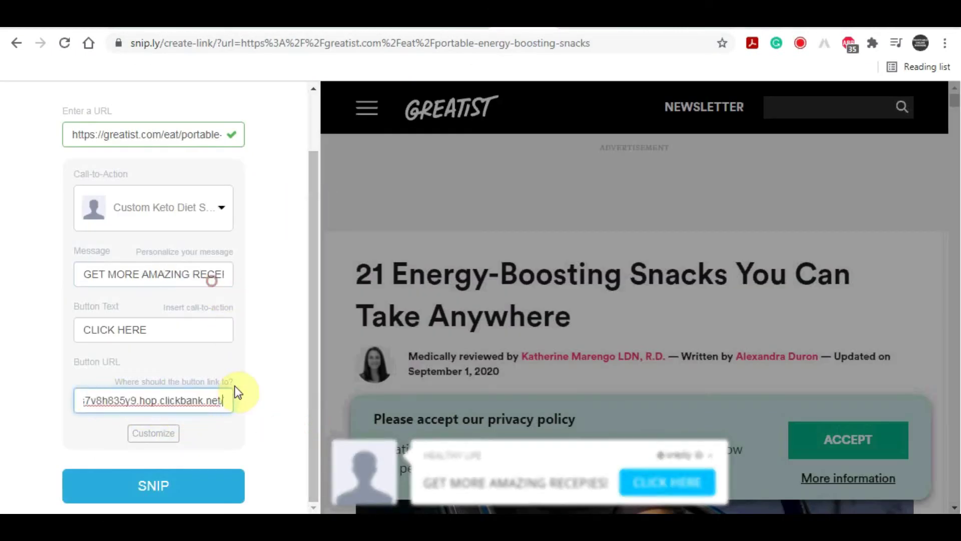
click(173, 480)
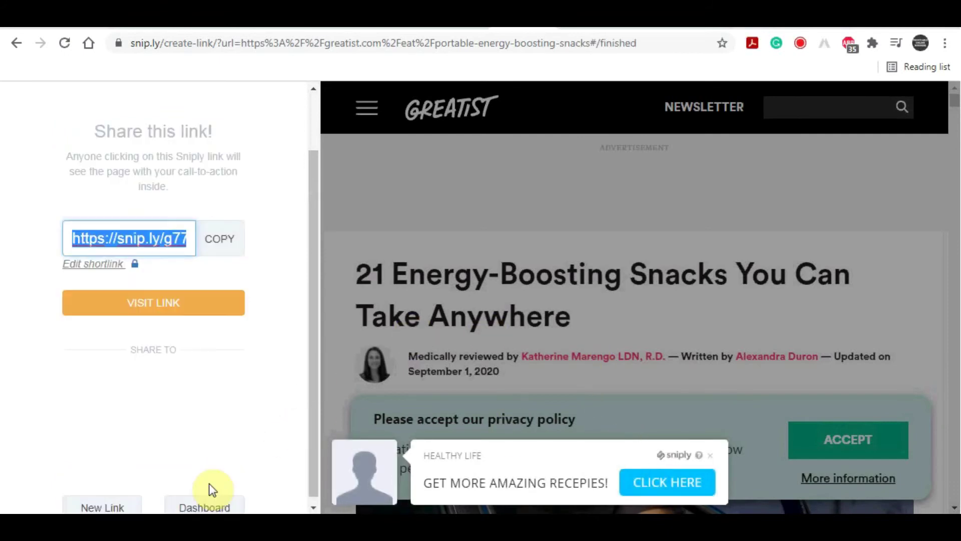
Step: Open the new snip.ly short link, accept the Greatist privacy banner and scroll the article
click(155, 301)
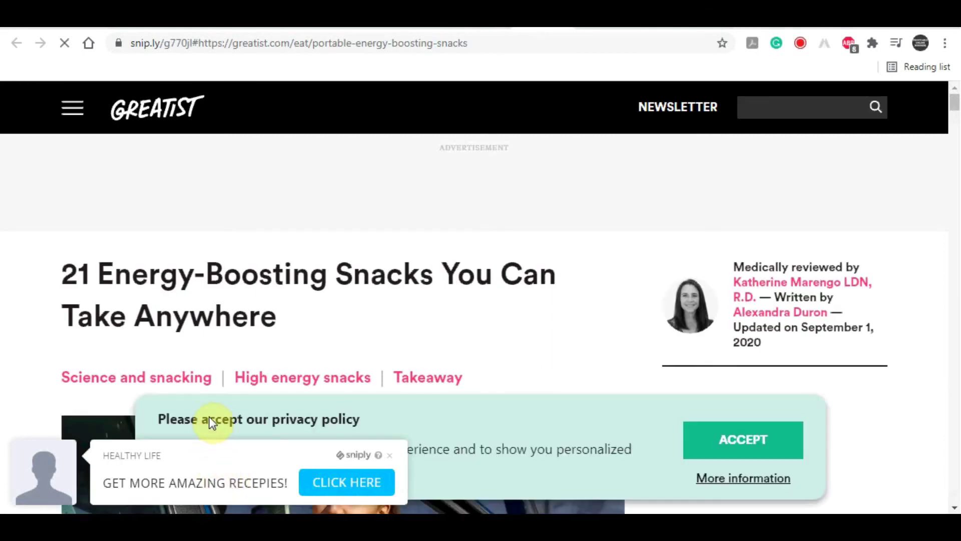
scroll(458, 273, down, 9)
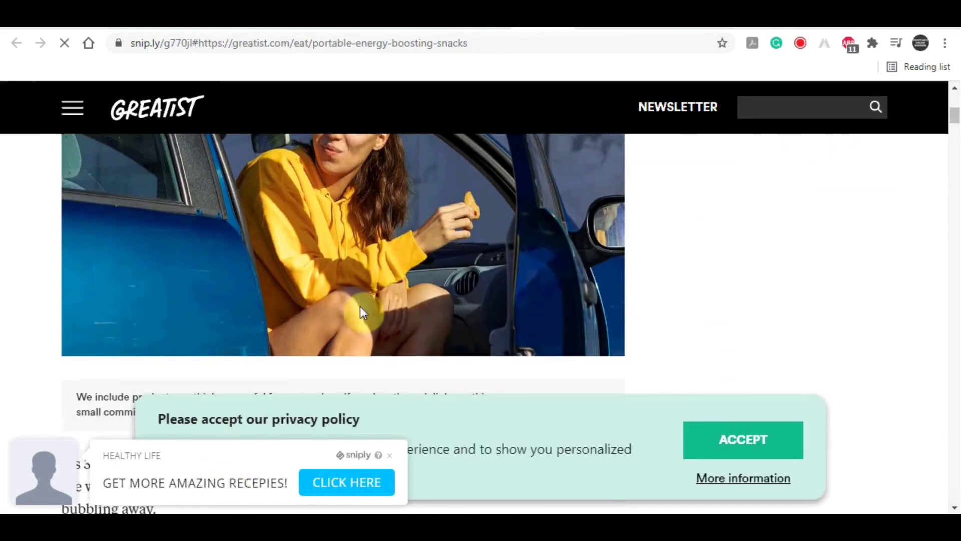
click(721, 430)
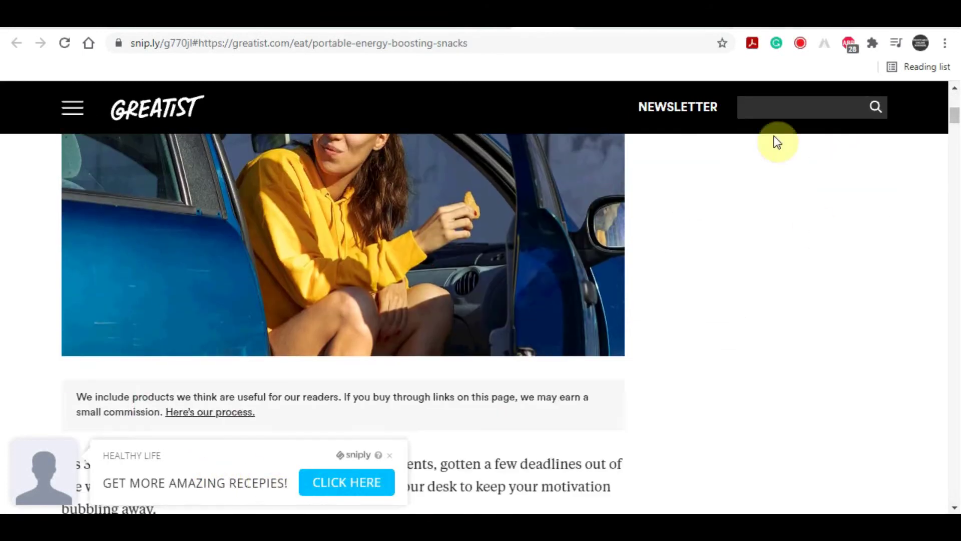
scroll(465, 171, down, 3)
scroll(356, 329, down, 13)
scroll(450, 236, up, 14)
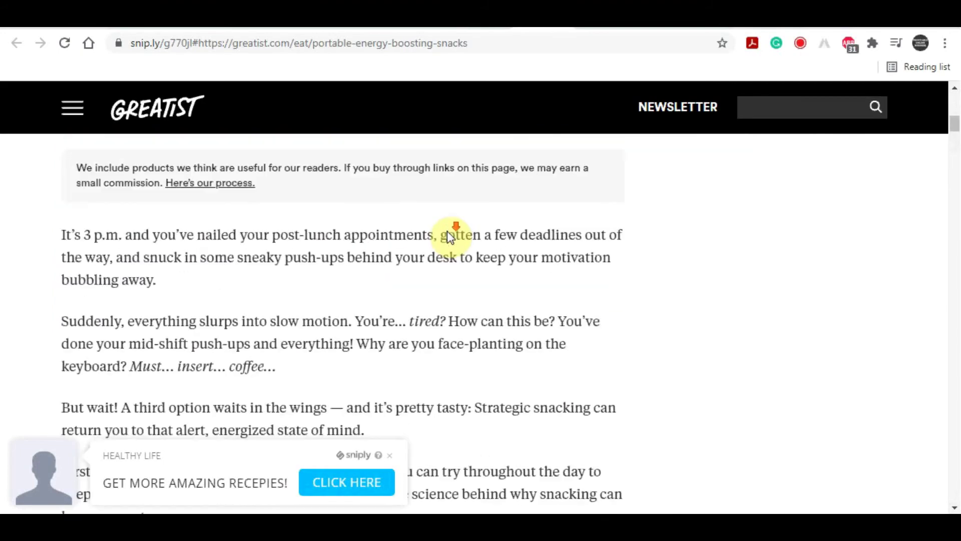
scroll(511, 250, up, 10)
scroll(579, 230, down, 5)
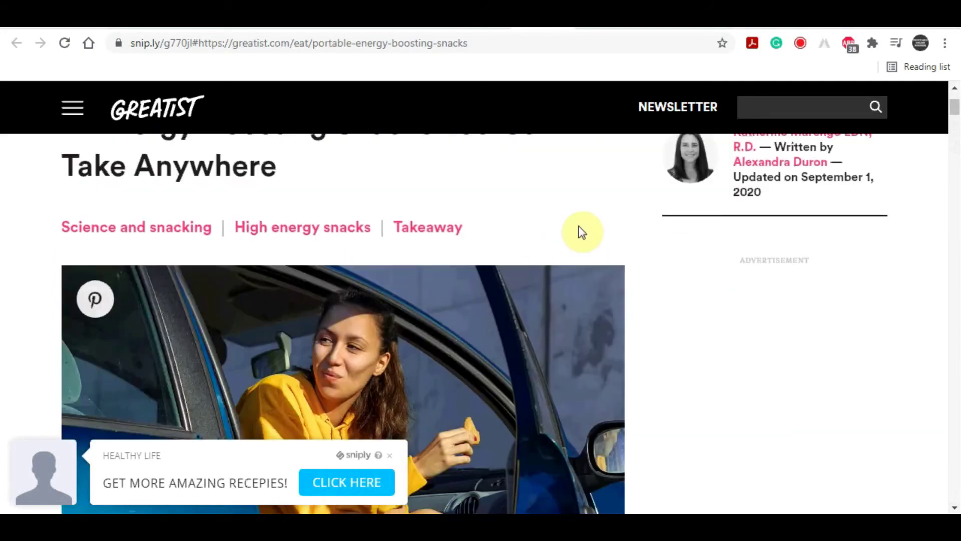
scroll(456, 183, down, 7)
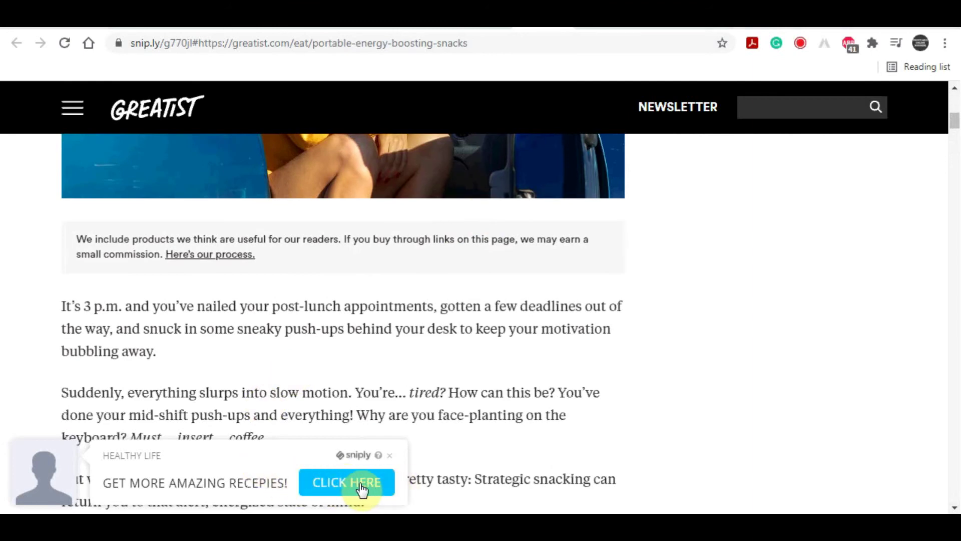
Step: Follow the CLICK HERE bar to the blendedbites.com sales page and scroll through it
click(361, 483)
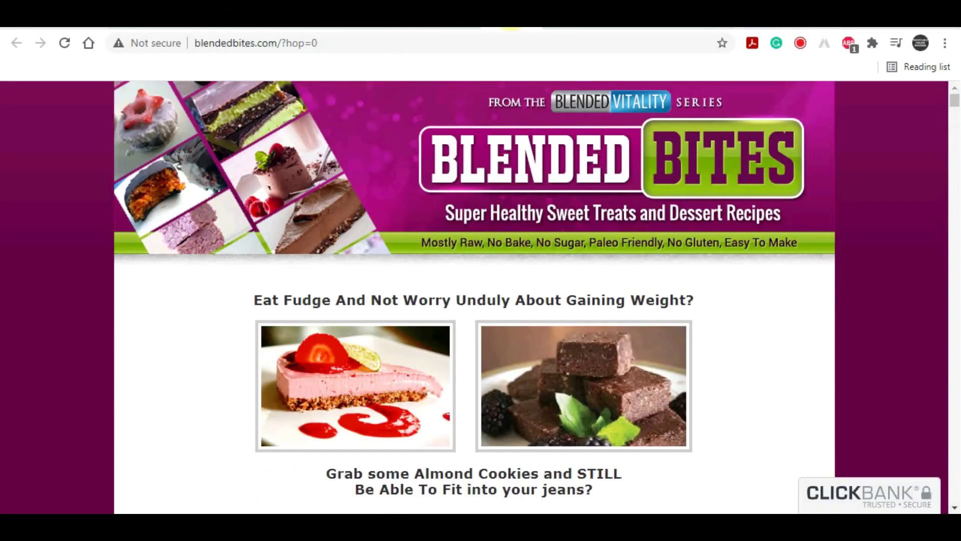
scroll(358, 253, down, 6)
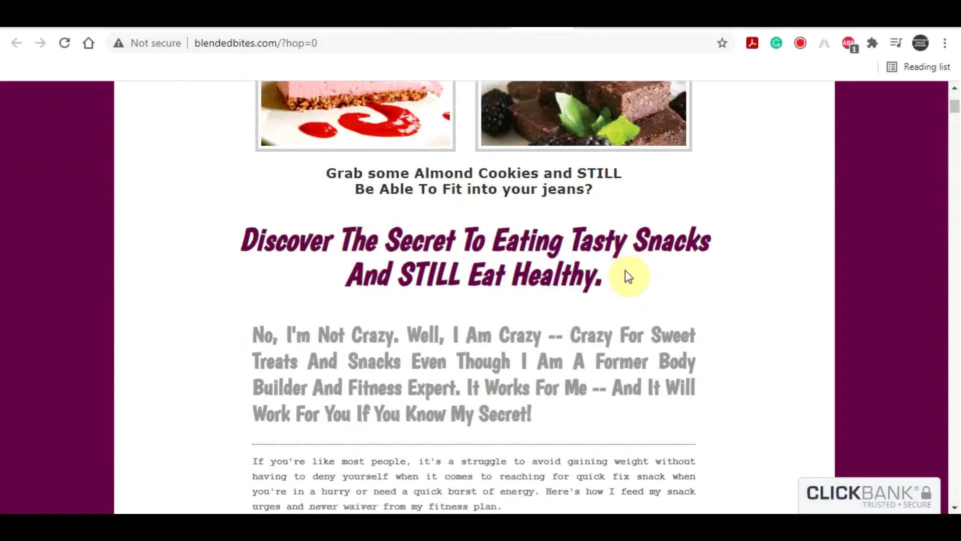
scroll(629, 277, up, 6)
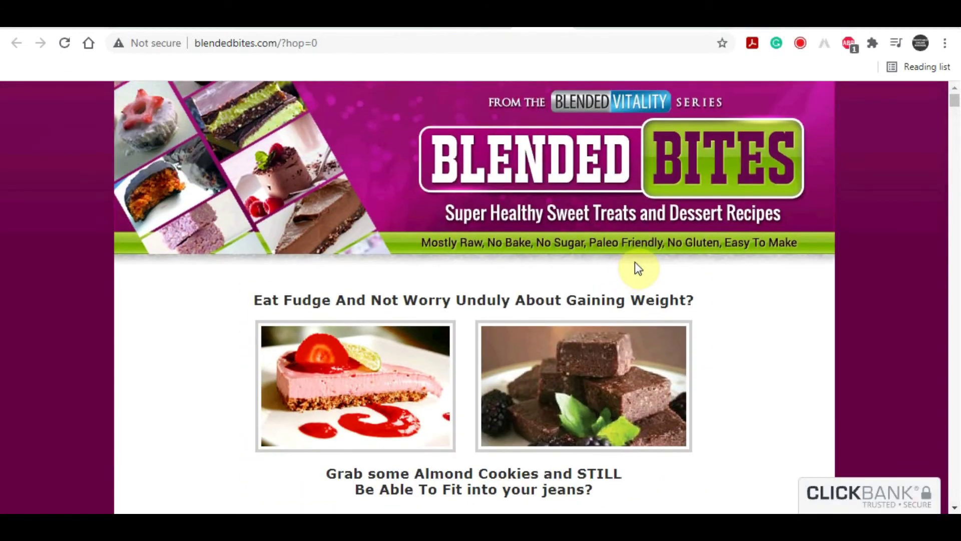
scroll(624, 240, down, 10)
scroll(633, 231, down, 4)
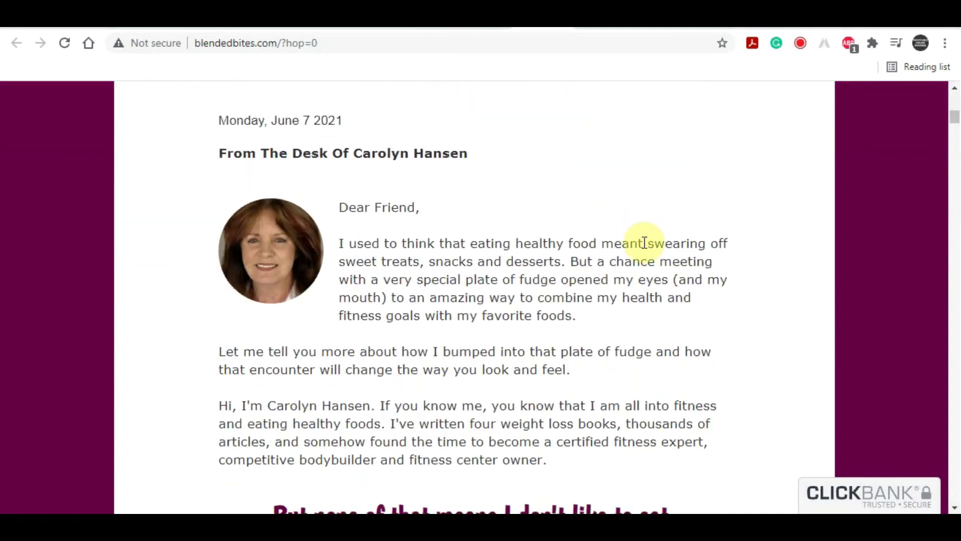
scroll(648, 256, up, 8)
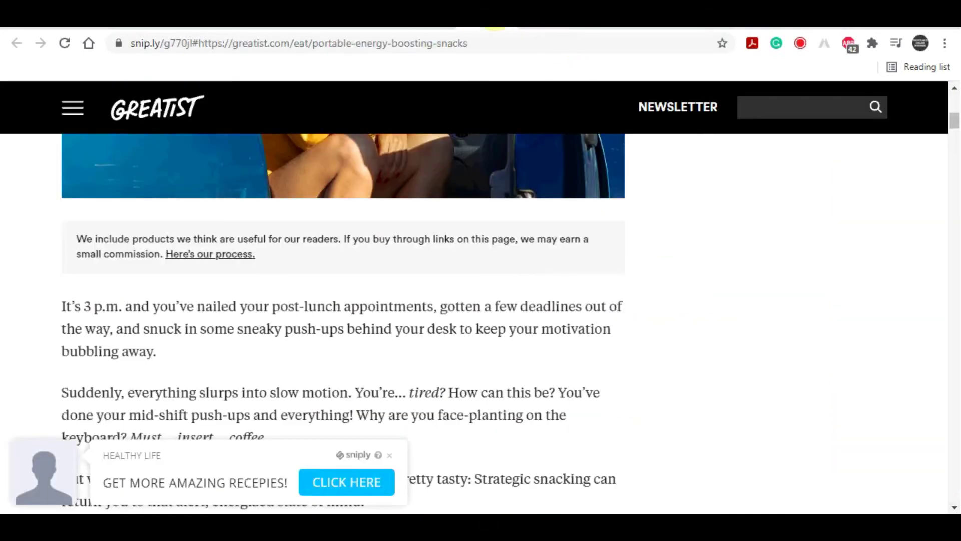
scroll(519, 281, up, 7)
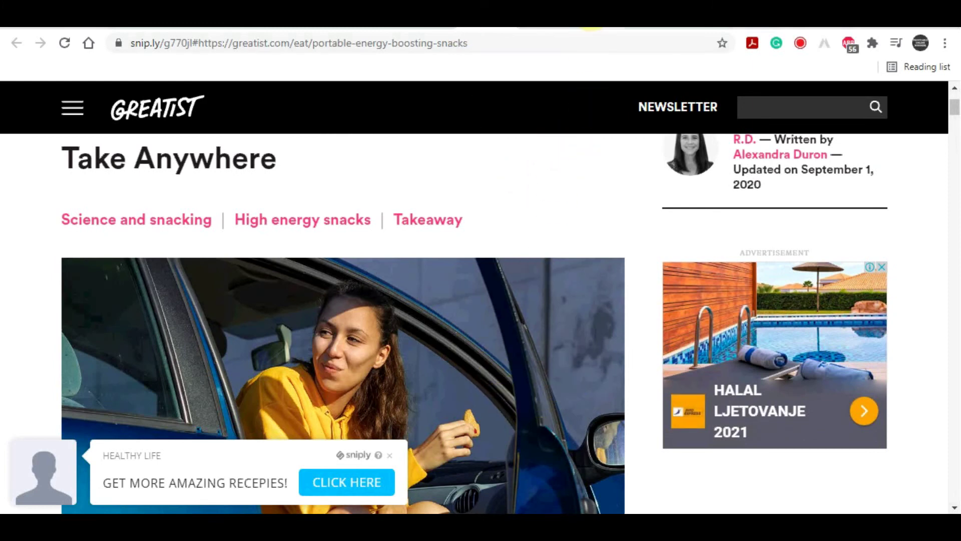
Step: Compare member counts of the Facebook snack groups, from 155 members up to 12,7 hilj
click(587, 29)
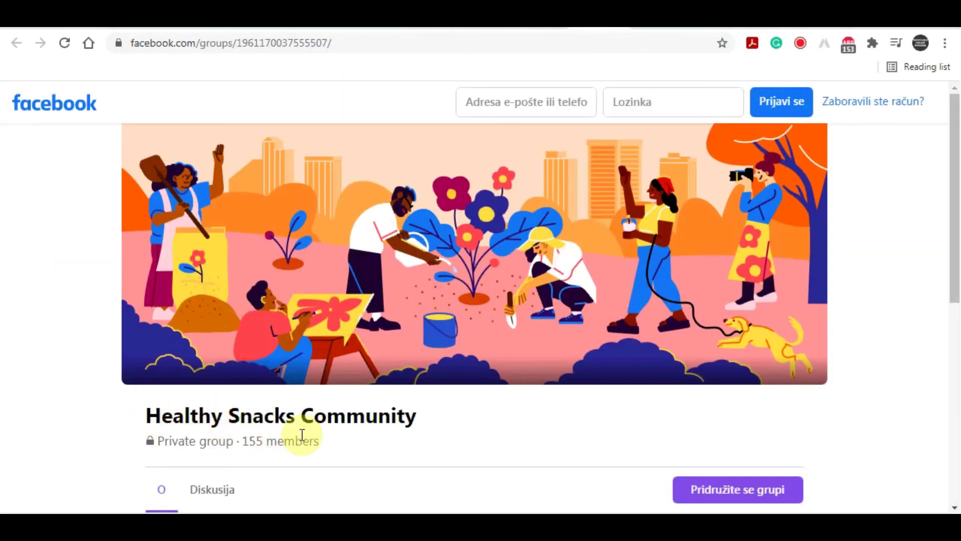
click(319, 443)
drag(320, 445, 243, 441)
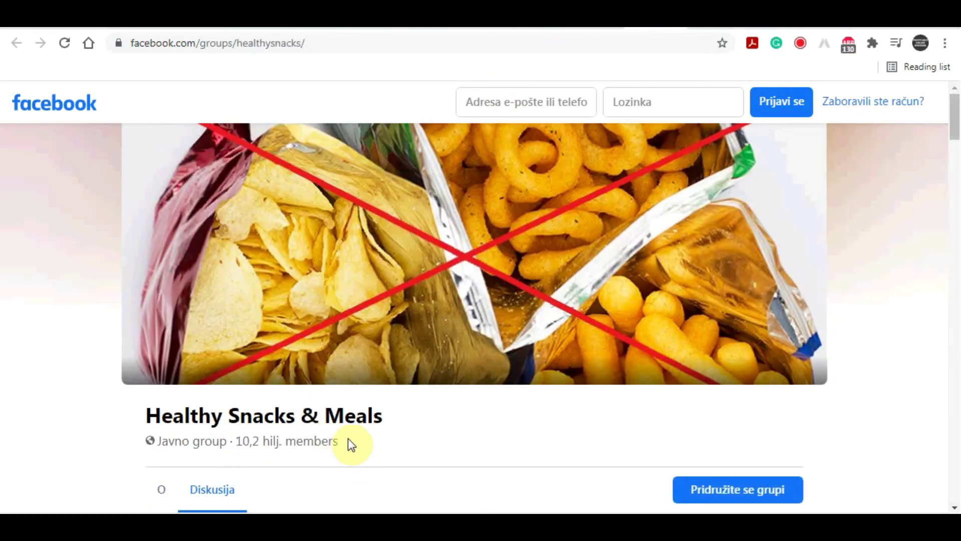
click(348, 439)
drag(295, 439, 236, 443)
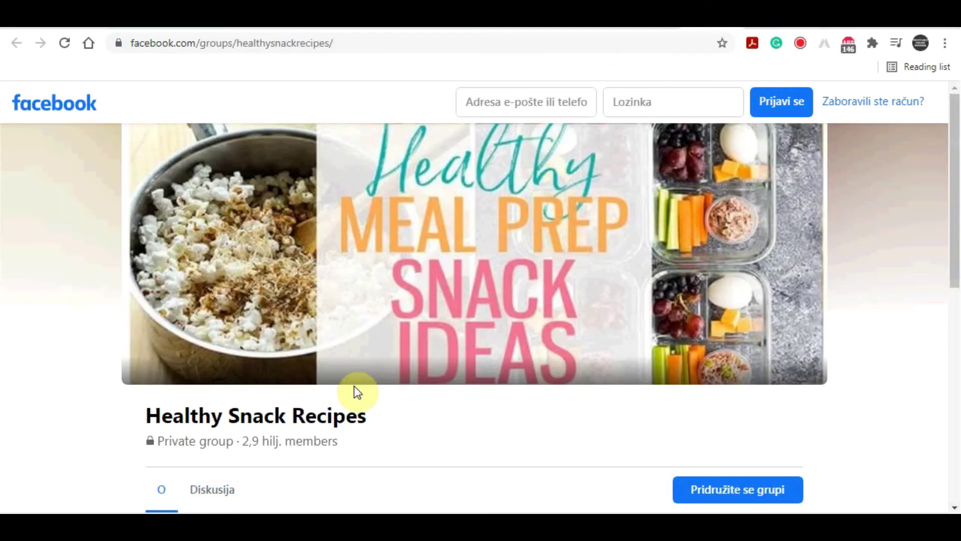
drag(349, 442, 243, 444)
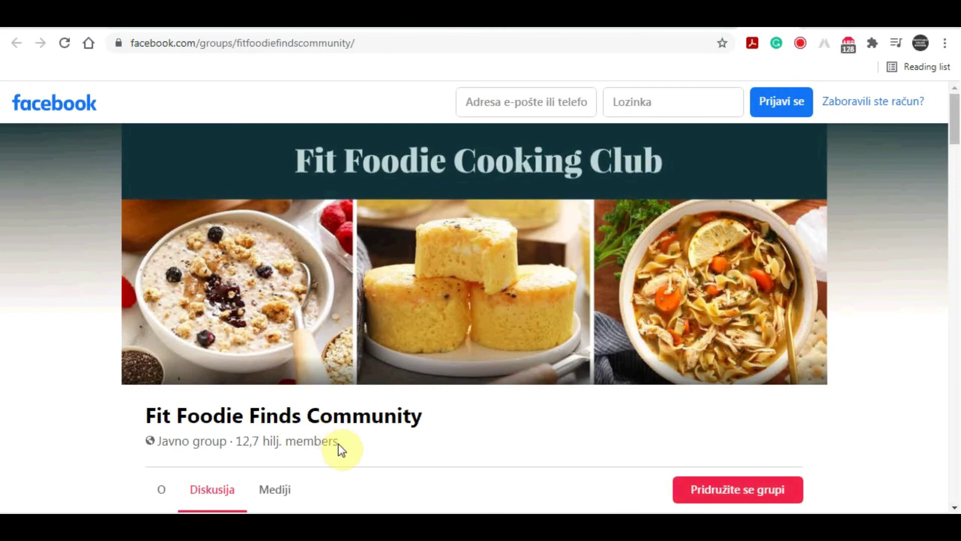
drag(338, 443, 234, 443)
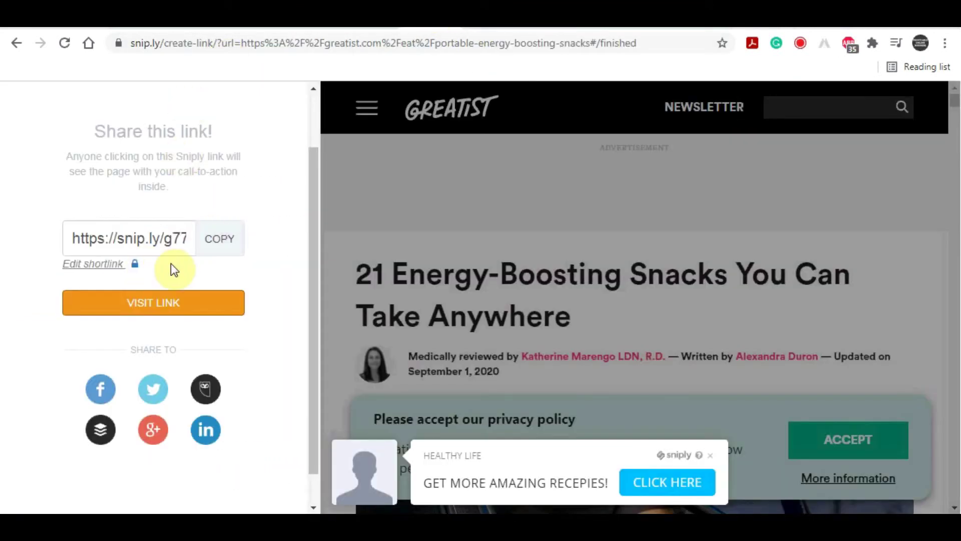
Step: Copy the new snip.ly short link and scroll through the wrapped Greatist article
click(229, 243)
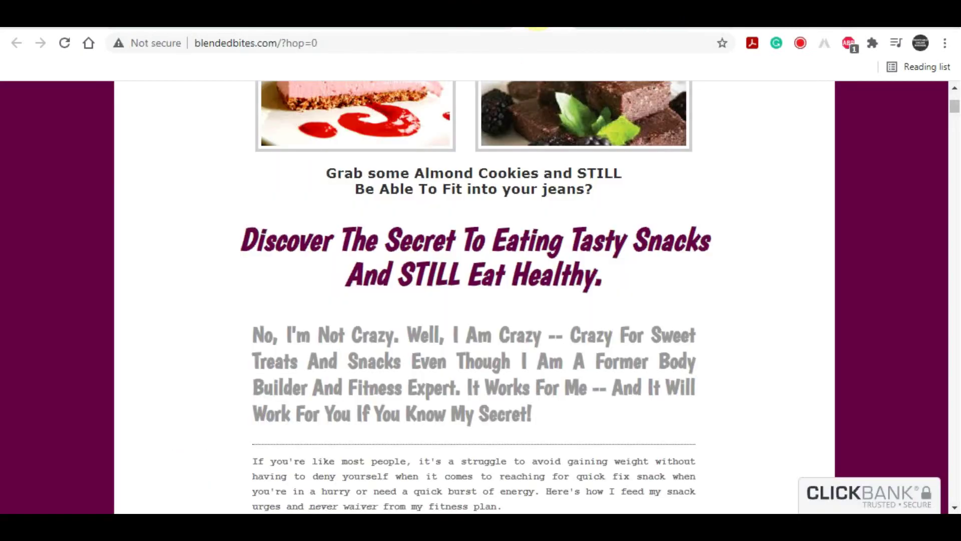
scroll(489, 262, up, 5)
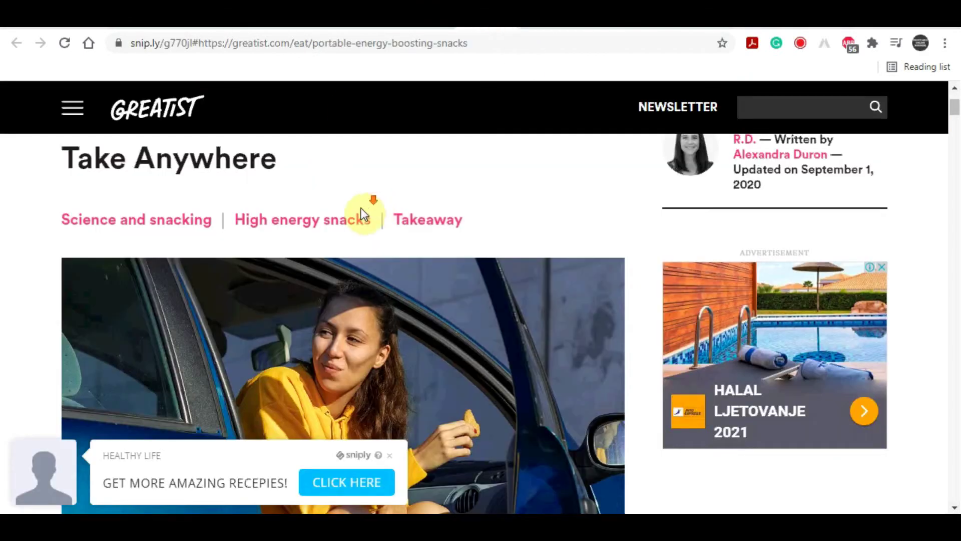
scroll(361, 208, down, 14)
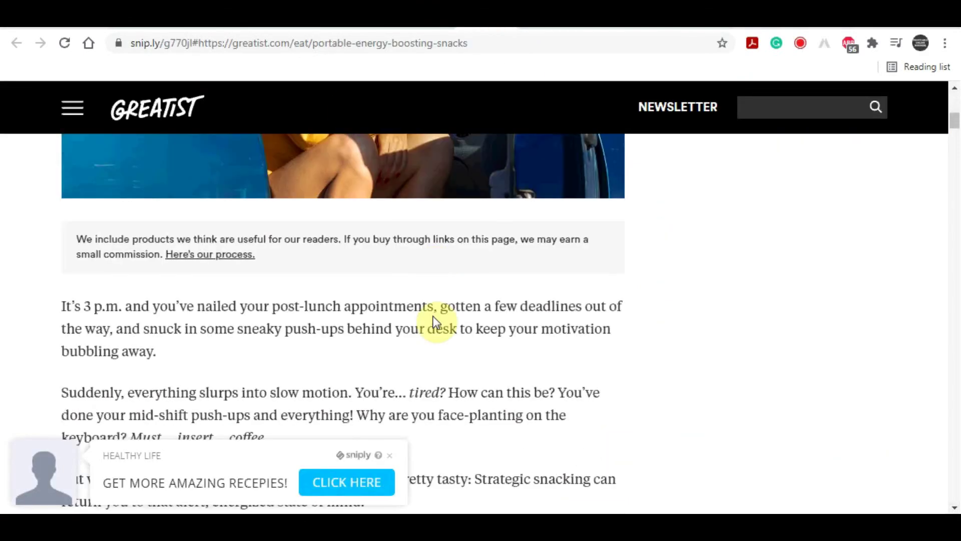
scroll(299, 381, down, 12)
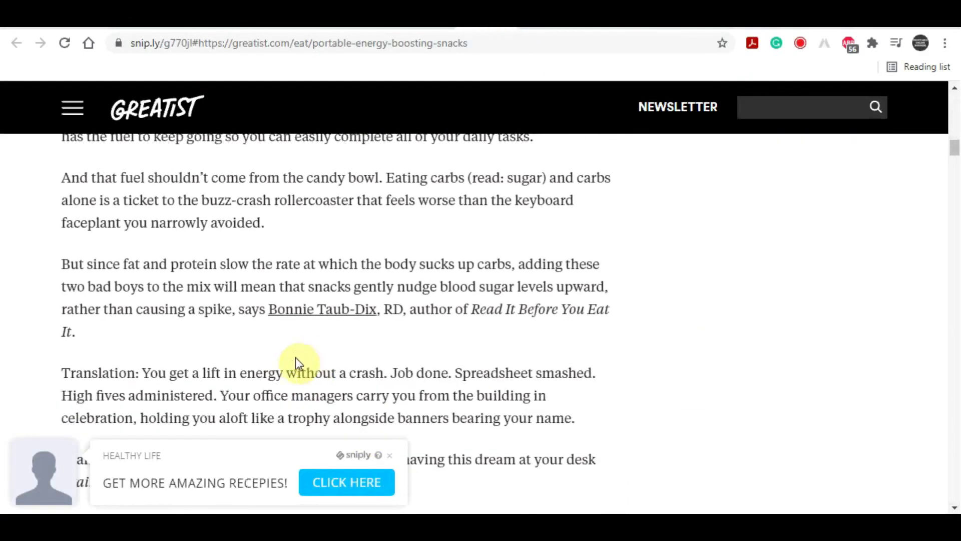
scroll(279, 357, up, 8)
scroll(281, 343, up, 10)
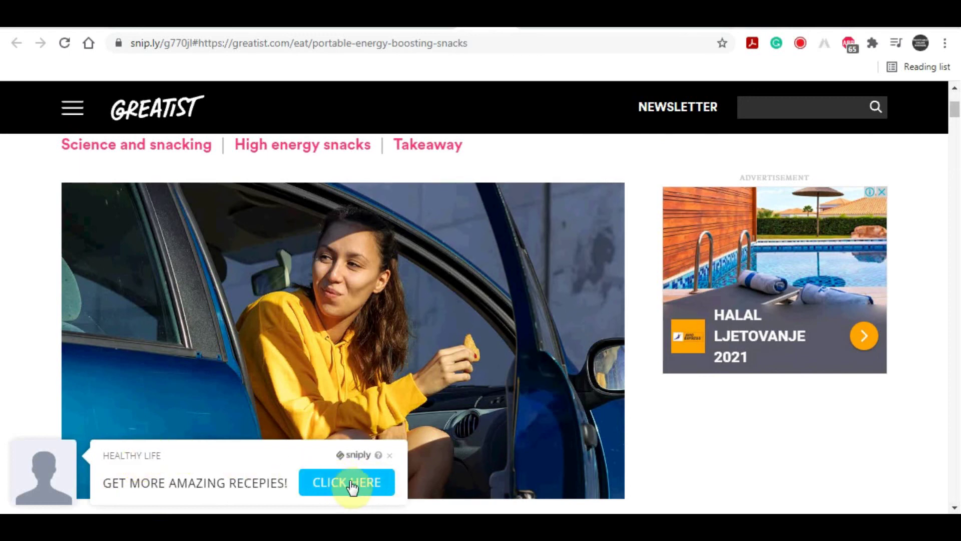
Step: Follow CLICK HERE and scroll the Blended Bites page down to its recipe e-book grid
click(335, 483)
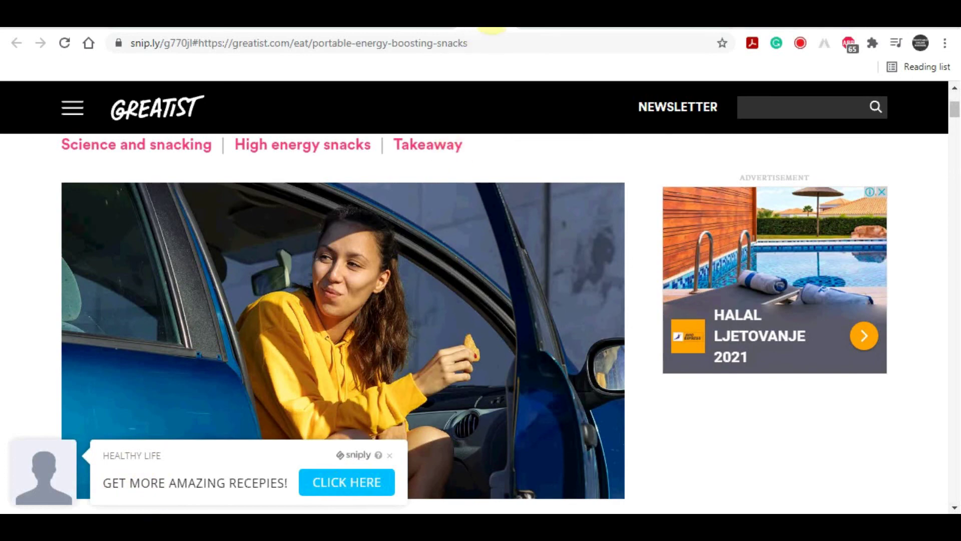
scroll(380, 264, down, 2)
scroll(380, 263, down, 20)
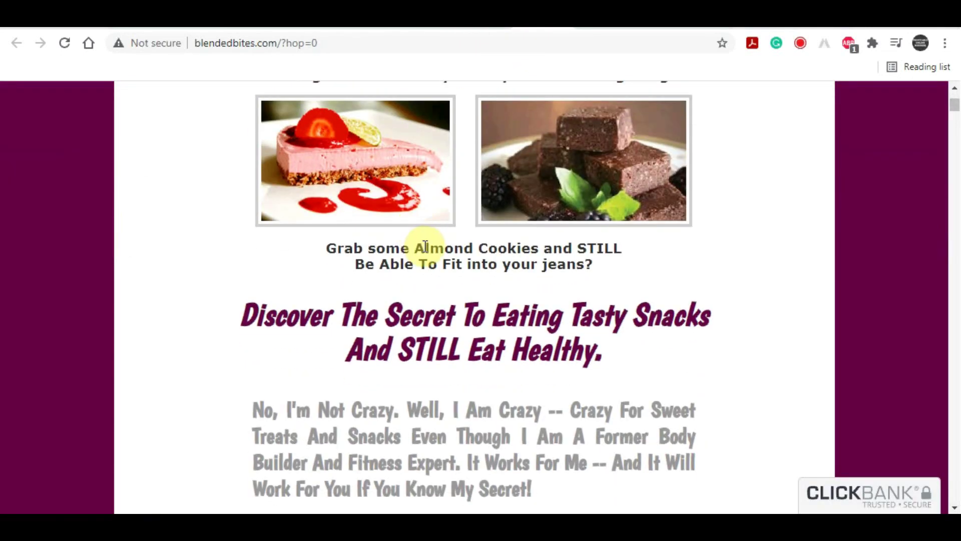
scroll(426, 256, down, 20)
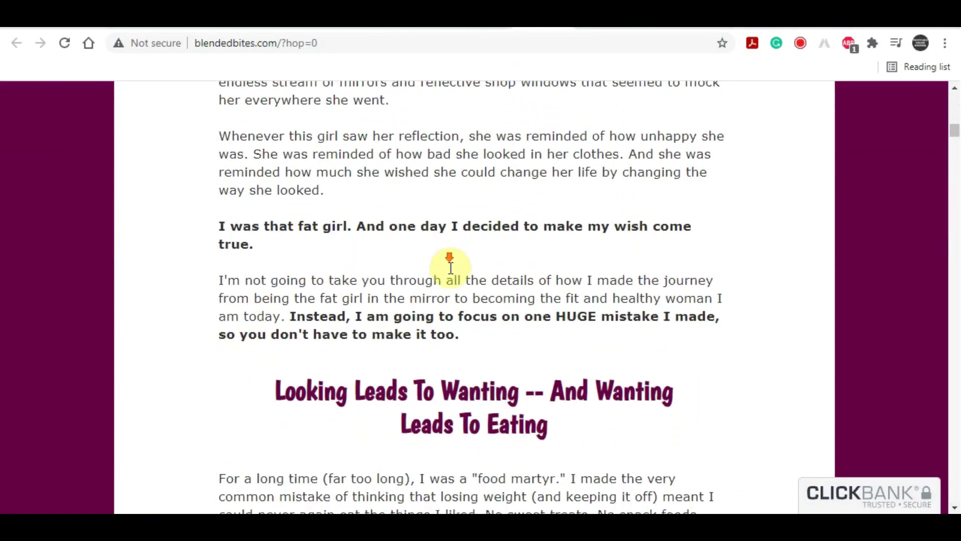
scroll(474, 288, down, 6)
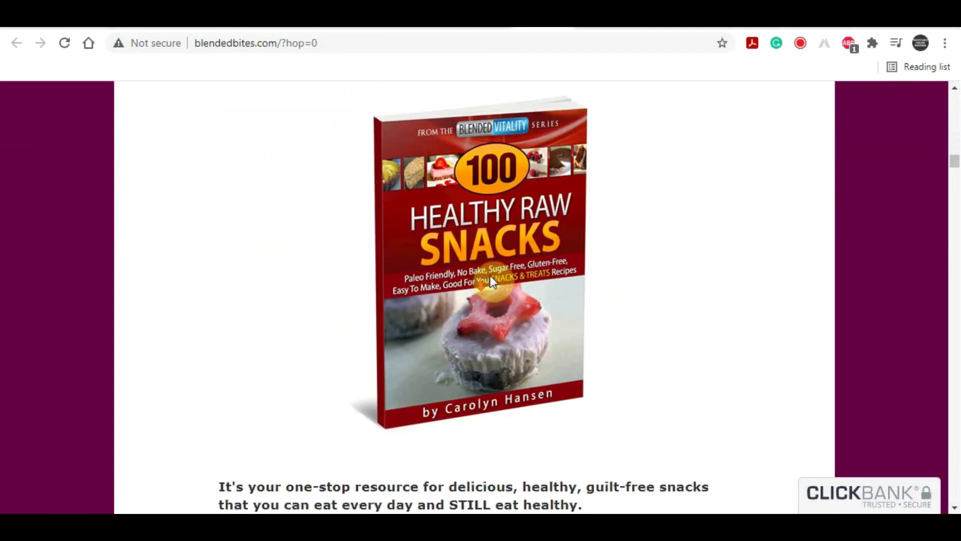
scroll(625, 284, down, 10)
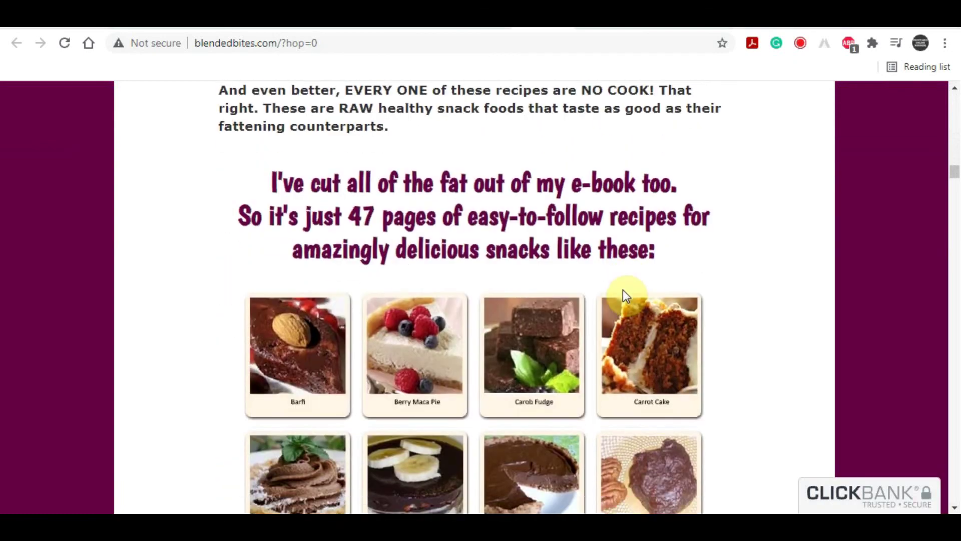
scroll(622, 289, down, 2)
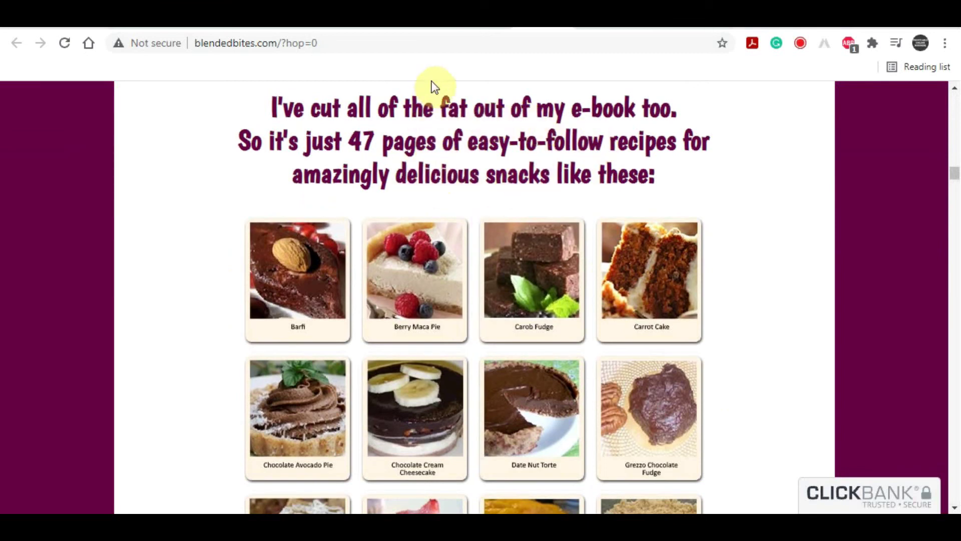
Step: Switch back to the snip.ly tab showing the Share this link! panel
click(440, 21)
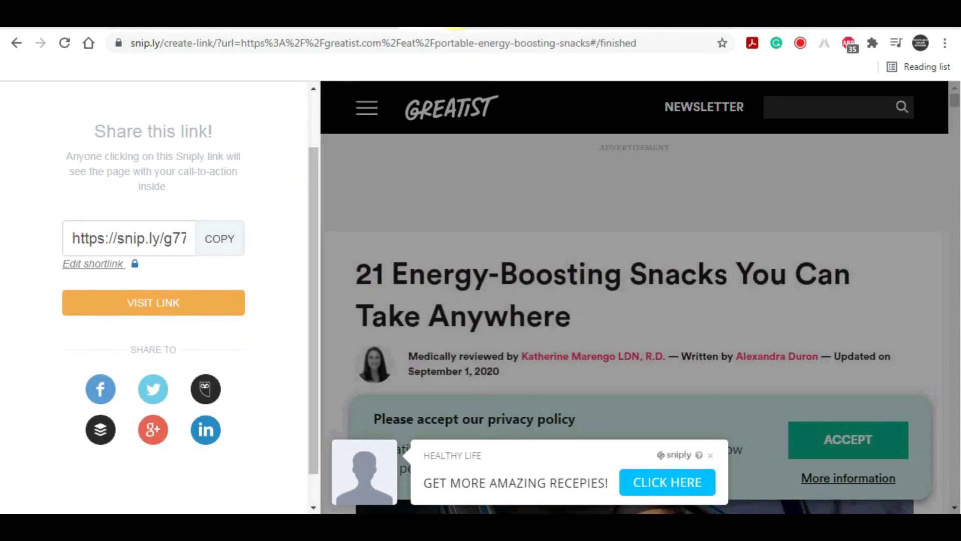